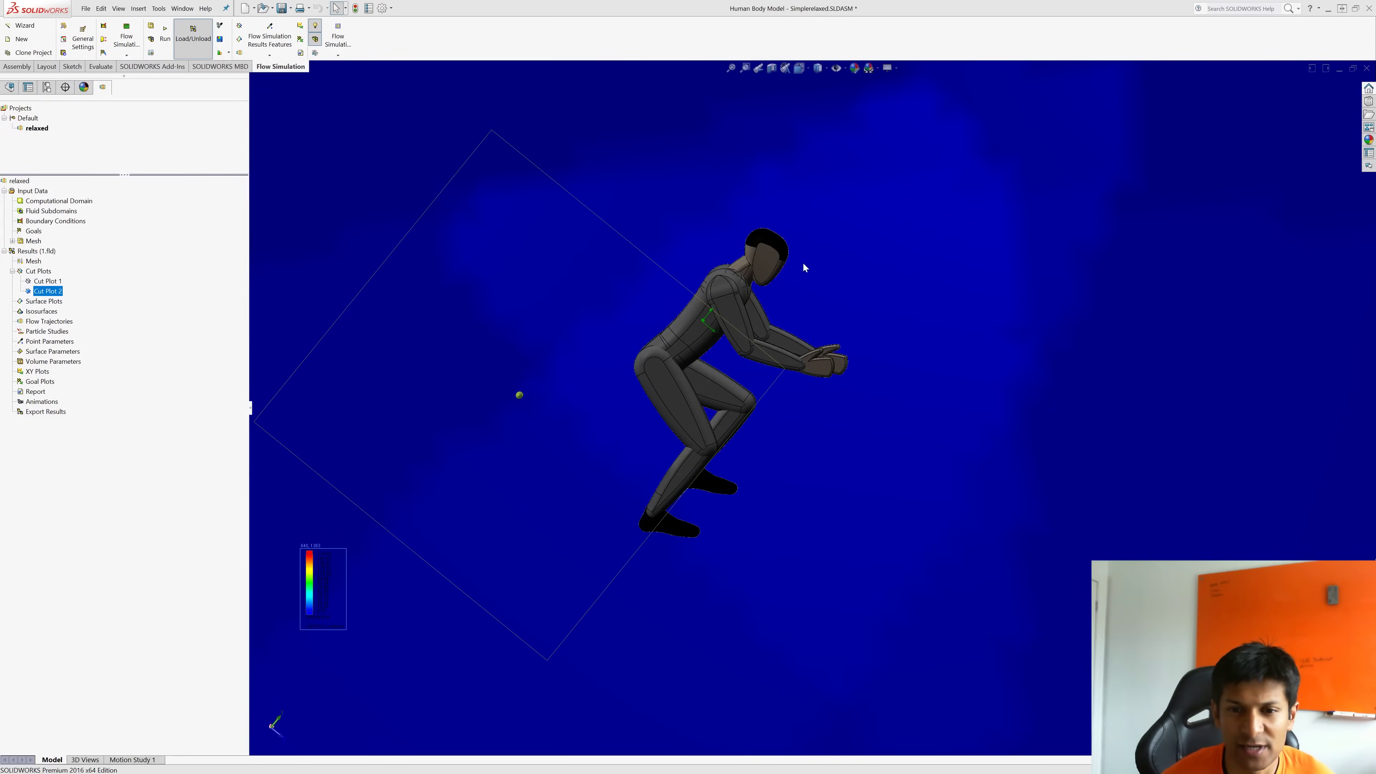
- Shift the plane of Cut Plot 2 slightly closer to the crouched body model
{"action": "mouse_move", "coordinate": [837, 271]}
{"action": "middle_mouse_down"}
{"action": "mouse_move", "coordinate": [777, 298]}
{"action": "mouse_move", "coordinate": [823, 265]}
{"action": "mouse_move", "coordinate": [845, 277]}
{"action": "mouse_move", "coordinate": [823, 286]}
{"action": "mouse_move", "coordinate": [854, 276]}
{"action": "mouse_move", "coordinate": [850, 251]}
{"action": "mouse_move", "coordinate": [775, 272]}
{"action": "mouse_move", "coordinate": [813, 292]}
{"action": "mouse_move", "coordinate": [786, 298]}
{"action": "mouse_move", "coordinate": [850, 320]}
{"action": "mouse_move", "coordinate": [845, 270]}
{"action": "mouse_move", "coordinate": [817, 280]}
{"action": "mouse_move", "coordinate": [814, 255]}
{"action": "mouse_move", "coordinate": [838, 275]}
{"action": "mouse_move", "coordinate": [830, 264]}
{"action": "mouse_move", "coordinate": [811, 280]}
{"action": "mouse_move", "coordinate": [848, 270]}
{"action": "mouse_move", "coordinate": [813, 276]}
{"action": "mouse_move", "coordinate": [826, 280]}
{"action": "middle_mouse_up"}
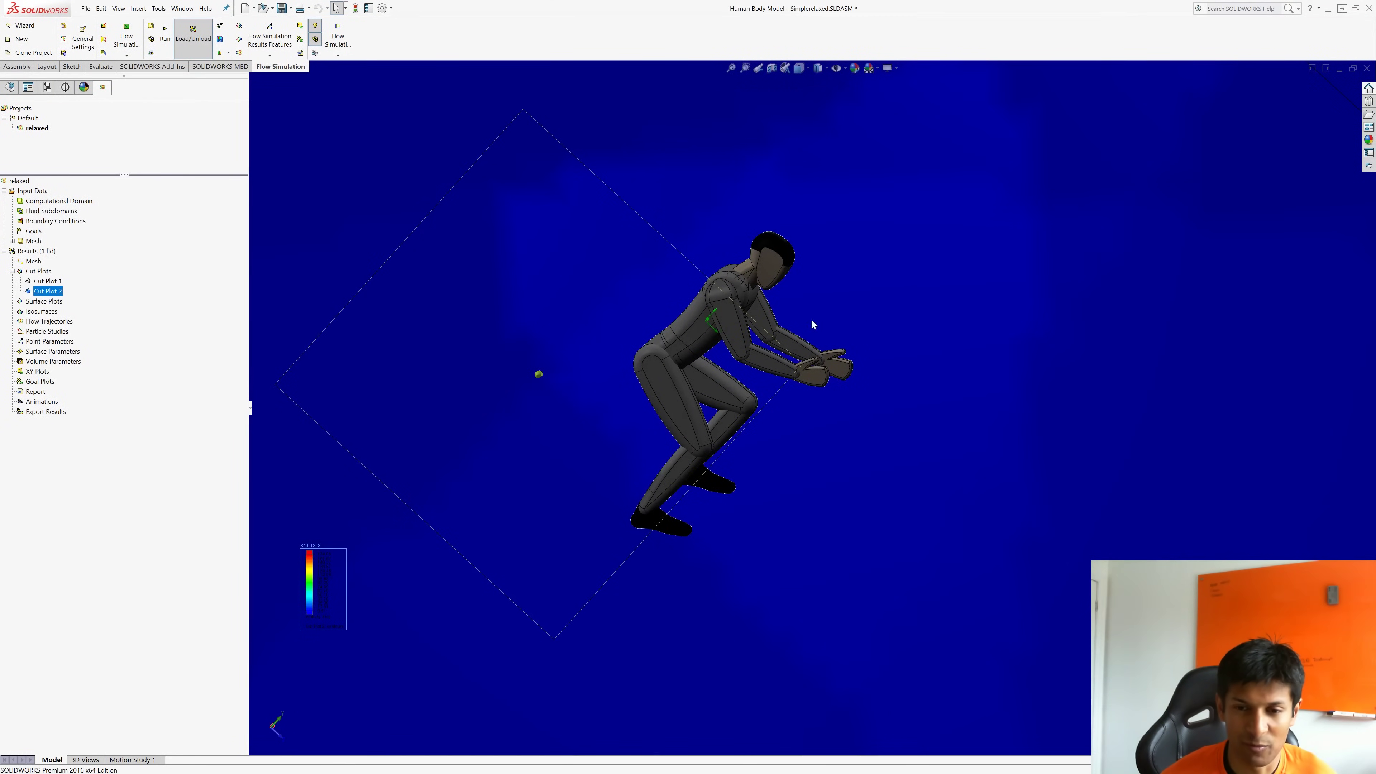
{"action": "middle_click_drag", "start_coordinate": [592, 327], "coordinate": [583, 339]}
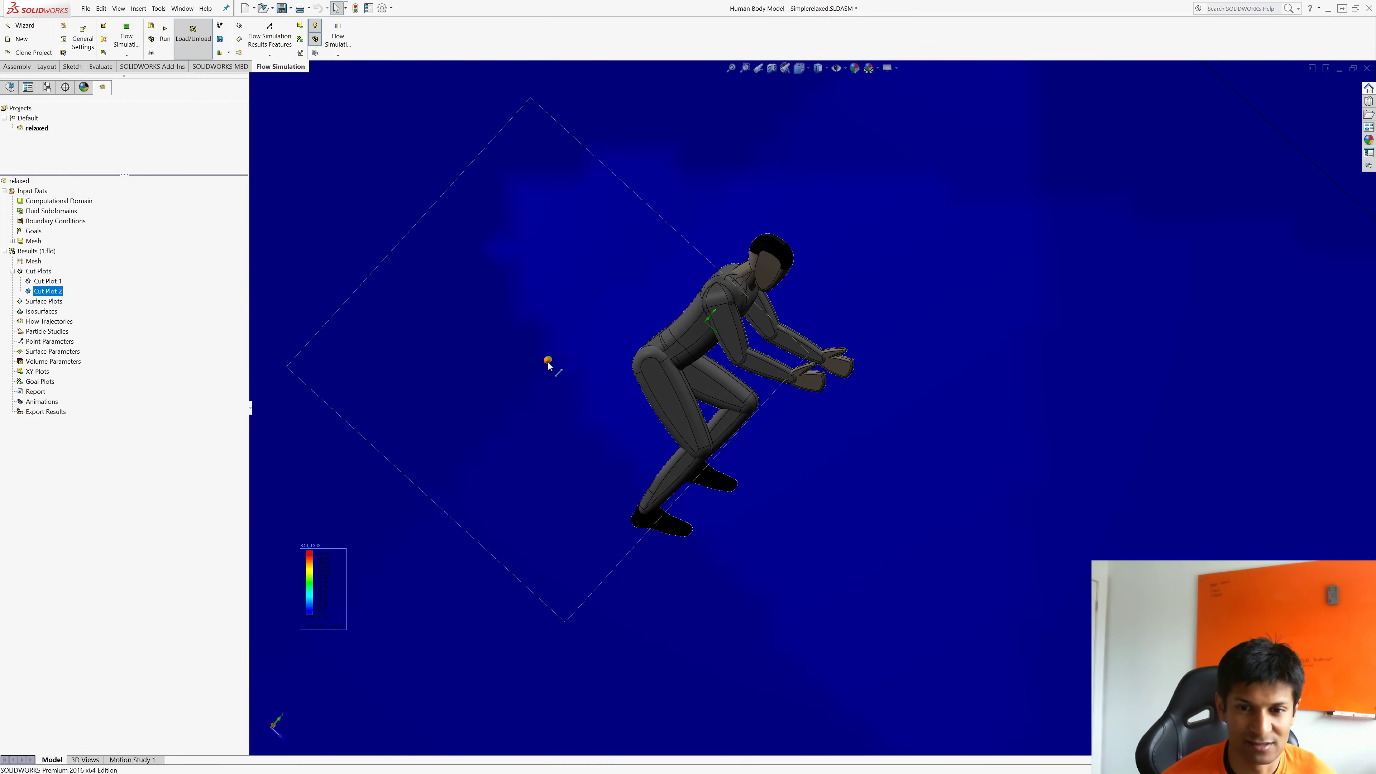
{"action": "left_click_drag", "start_coordinate": [548, 367], "coordinate": [543, 372]}
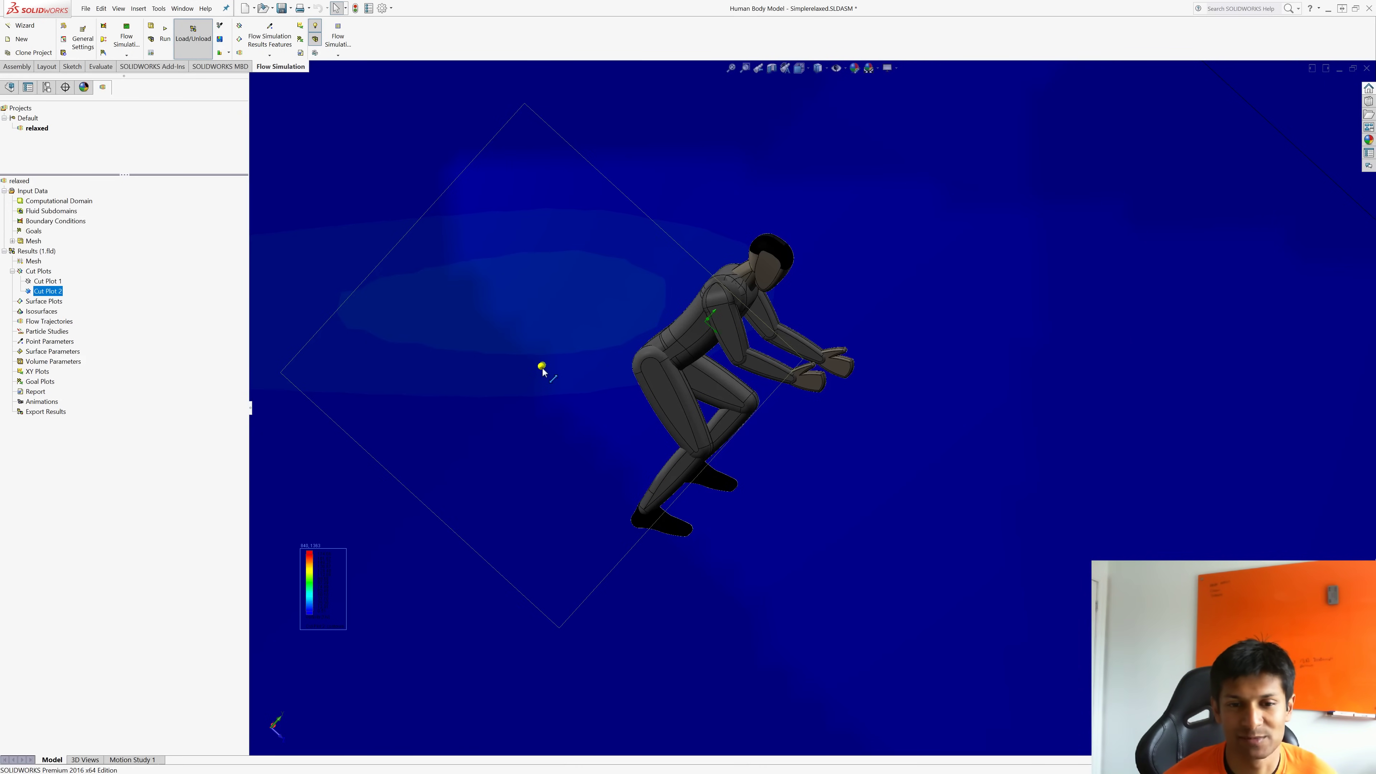
{"action": "middle_click_drag", "start_coordinate": [753, 214], "coordinate": [665, 520]}
{"action": "middle_click_drag", "start_coordinate": [751, 268], "coordinate": [767, 224]}
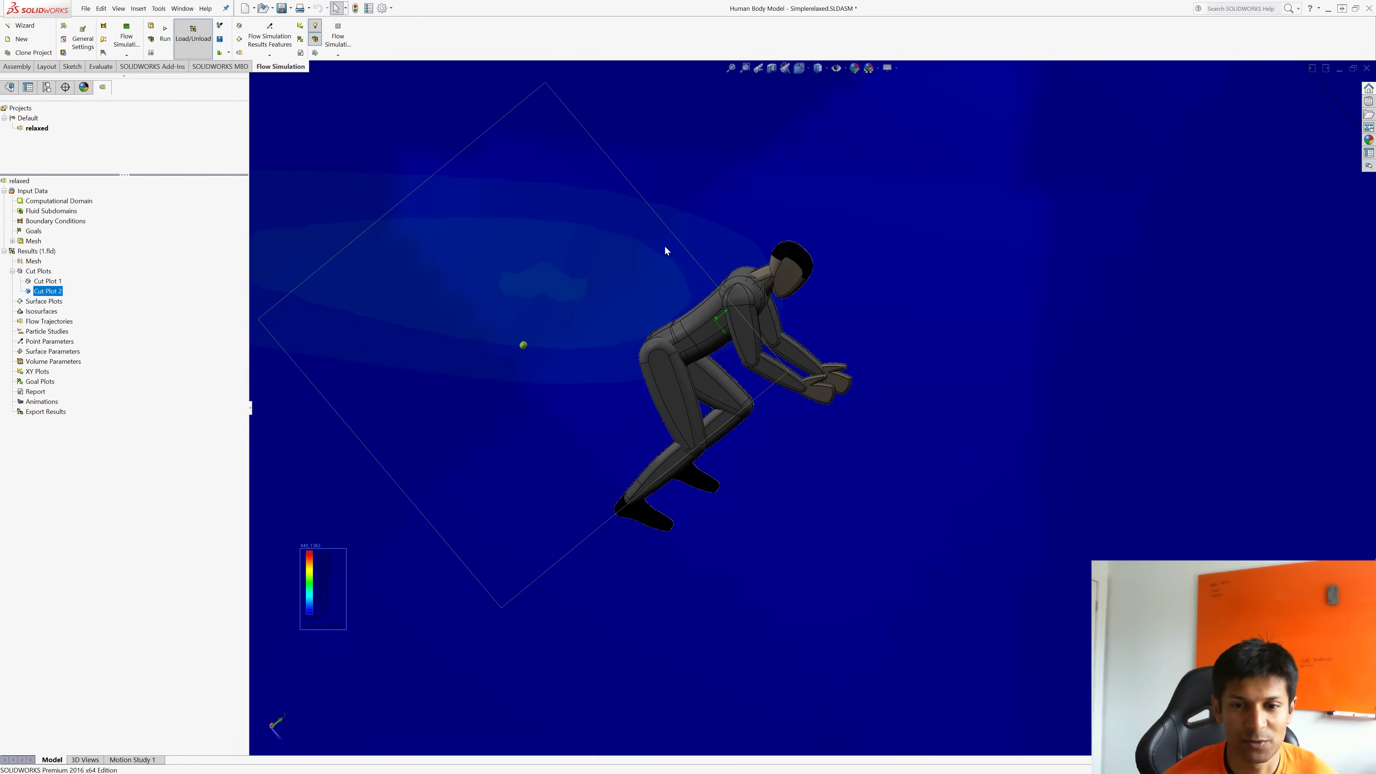
- Check the cut plane's distance from the side of the body model and save the assembly
{"action": "middle_click_drag", "start_coordinate": [666, 247], "coordinate": [830, 416]}
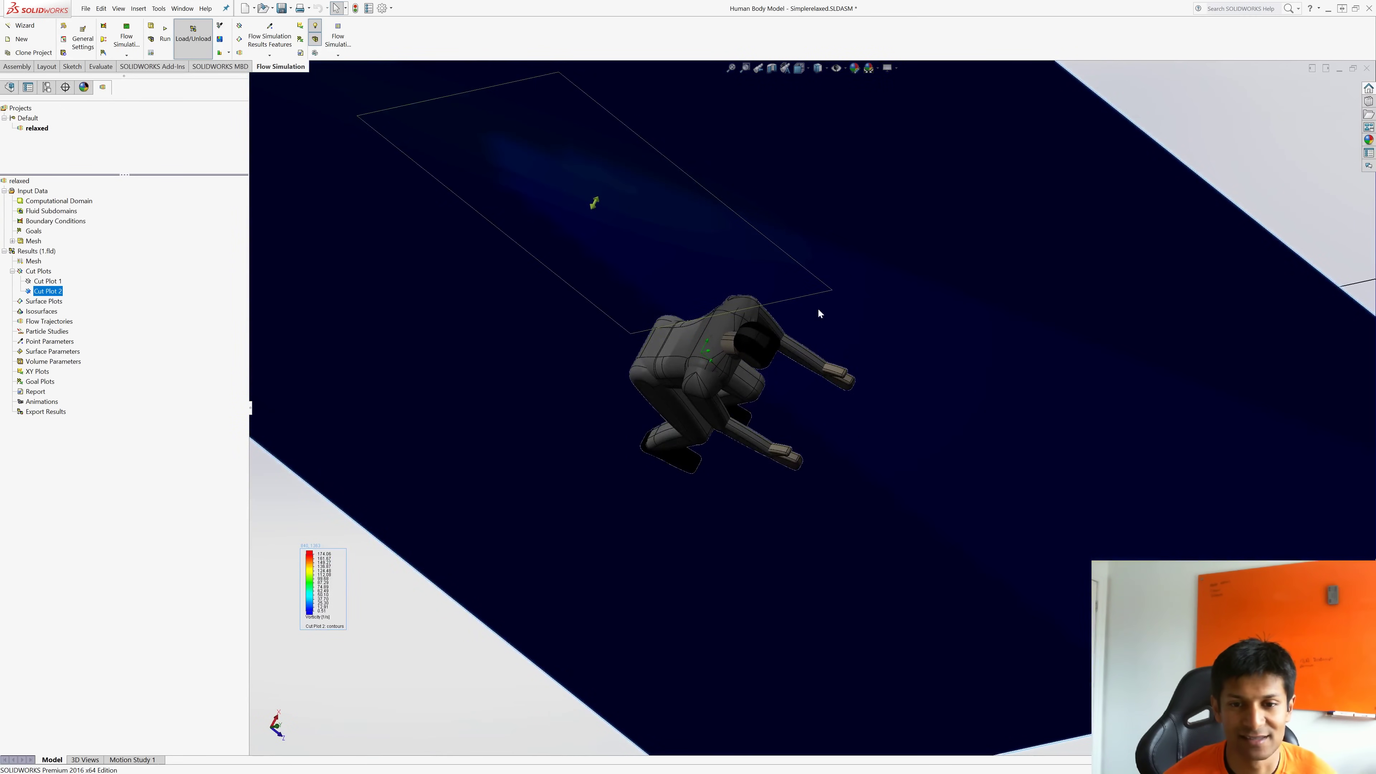
{"action": "middle_click_drag", "start_coordinate": [818, 310], "coordinate": [893, 402]}
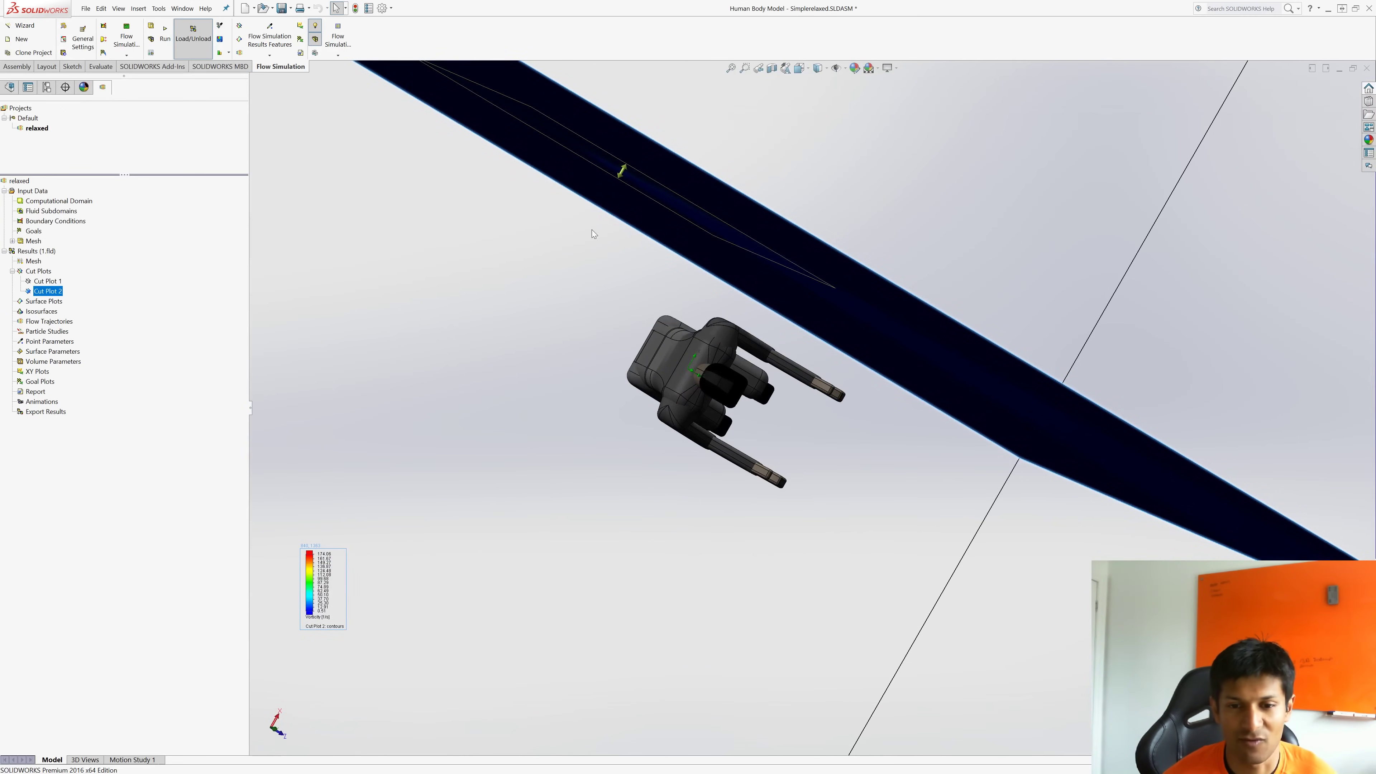
{"action": "middle_click_drag", "start_coordinate": [592, 233], "coordinate": [559, 219]}
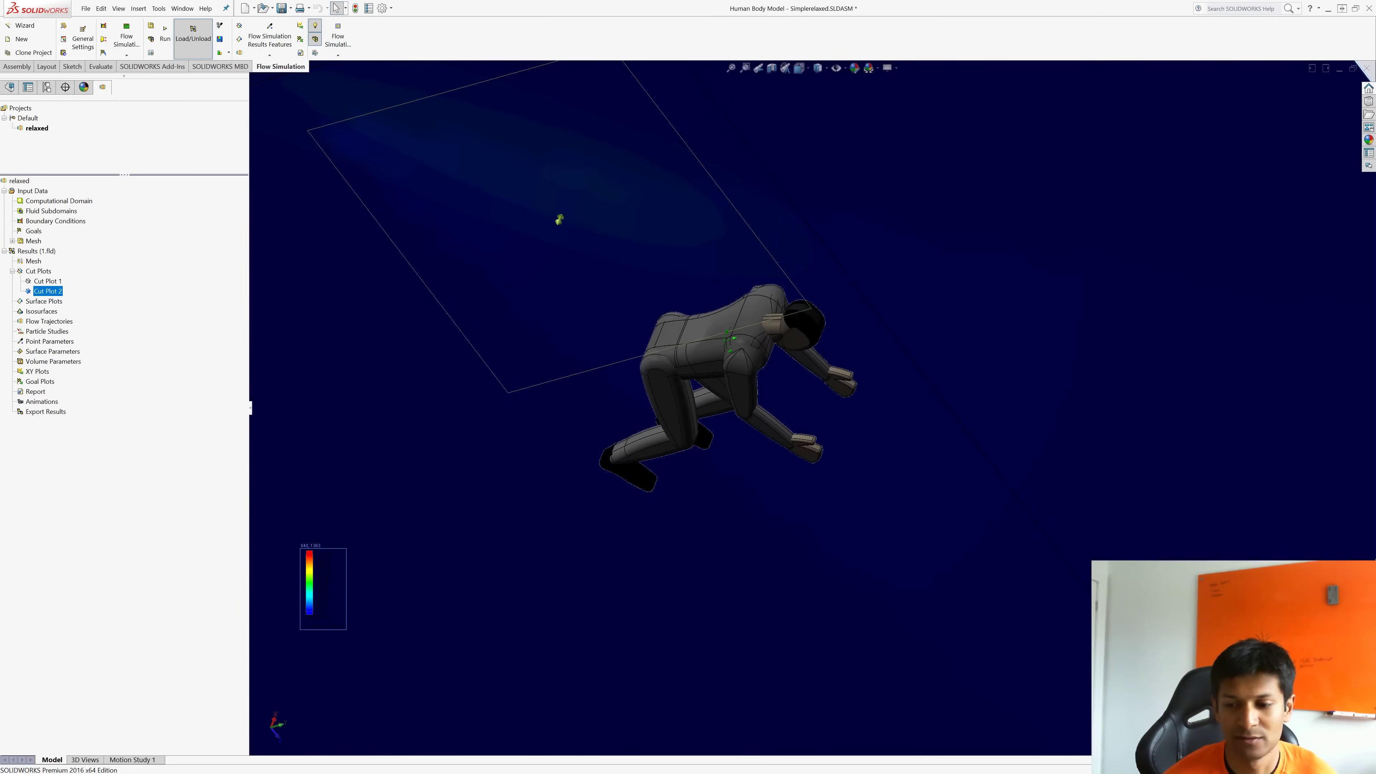
{"action": "key", "text": "ctrl+s"}
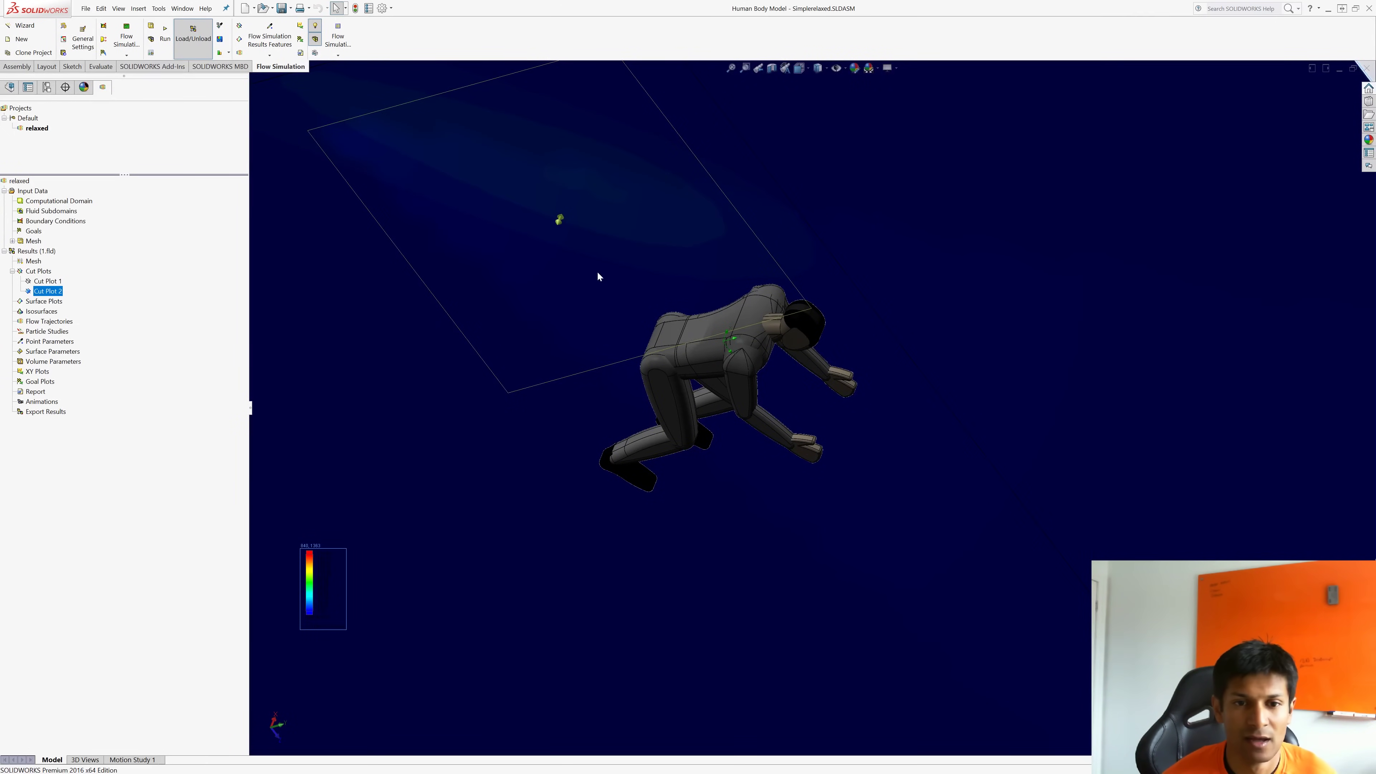
- Move the Cut Plot 2 plane further inward until it lies just beside the body's outstretched arm
{"action": "left_click_drag", "start_coordinate": [560, 227], "coordinate": [550, 250]}
{"action": "middle_click_drag", "start_coordinate": [638, 319], "coordinate": [641, 171]}
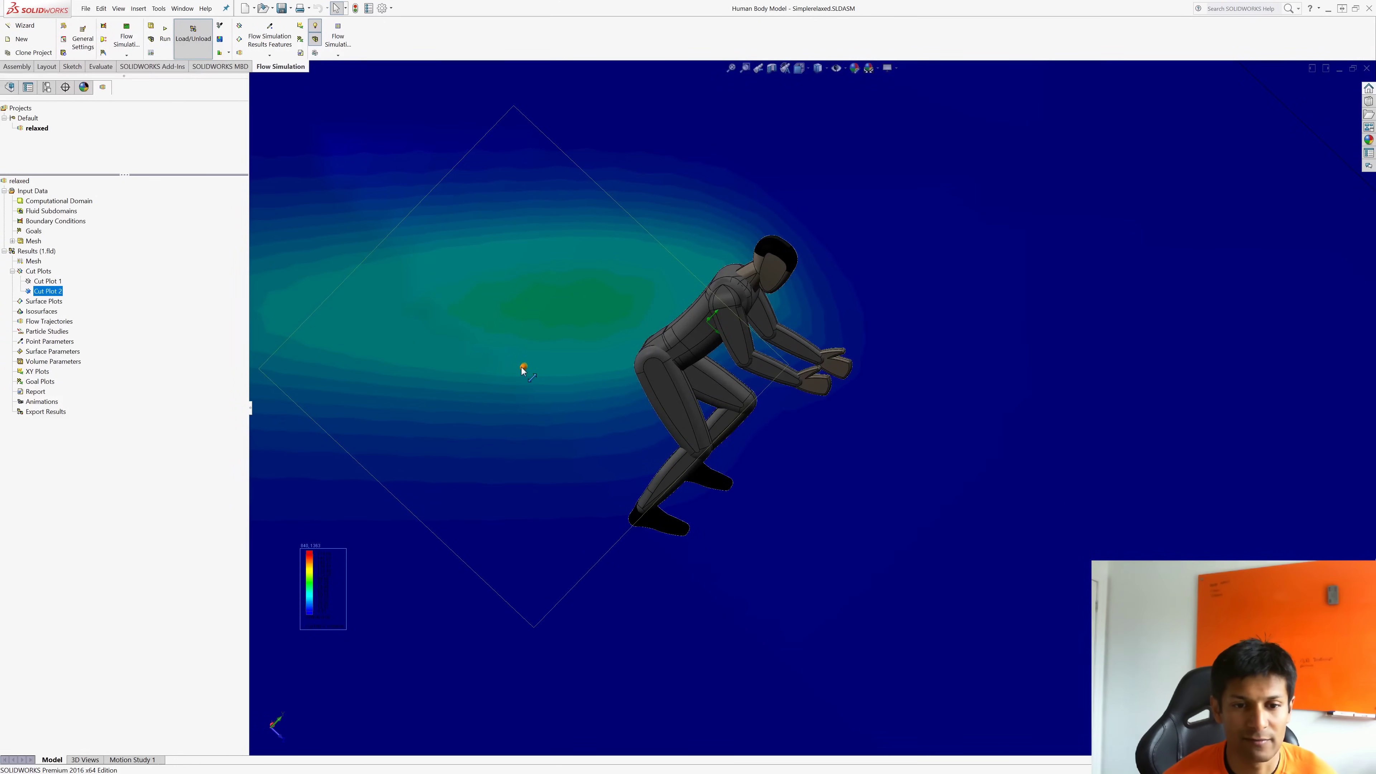
{"action": "left_click_drag", "start_coordinate": [523, 370], "coordinate": [517, 376]}
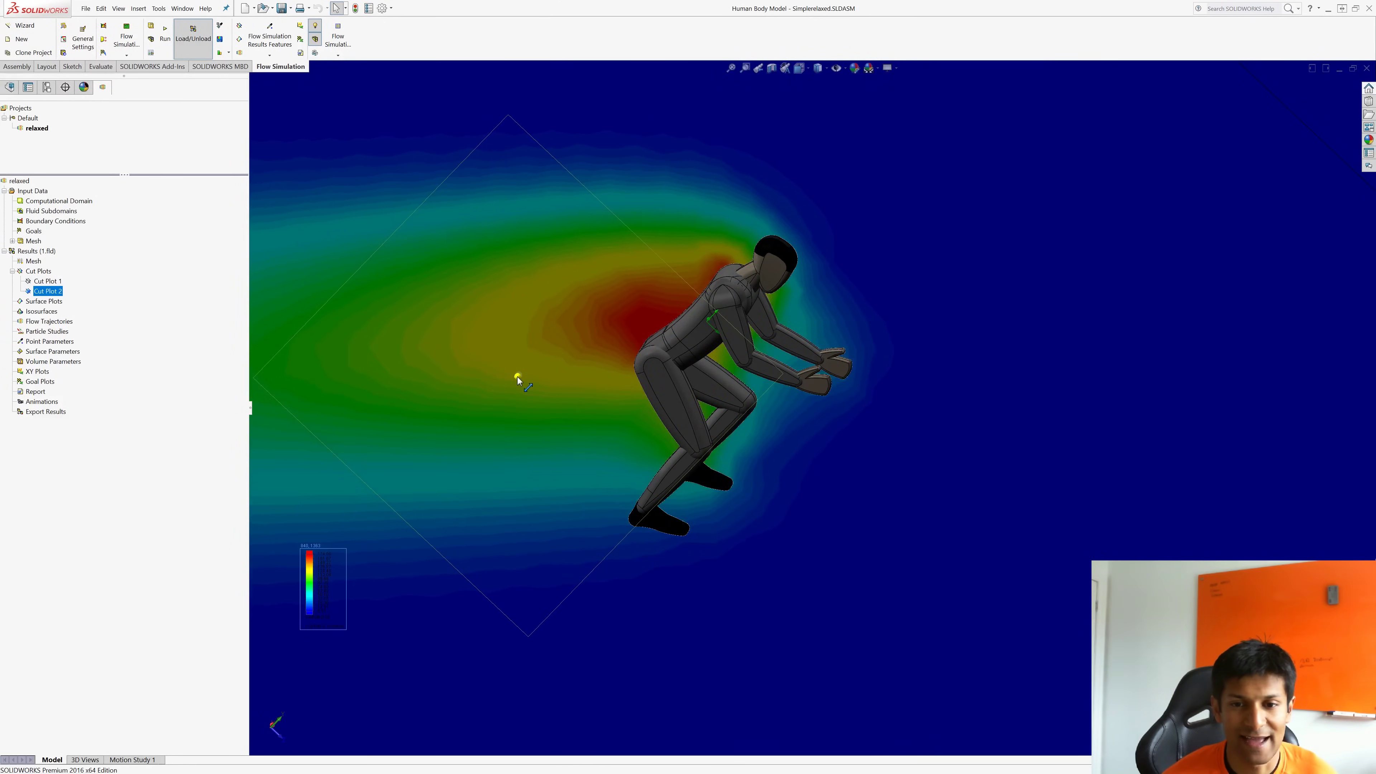
- Examine the velocity wake behind the body on Cut Plot 2, from the torso to the edge of the computational domain
{"action": "middle_click_drag", "start_coordinate": [735, 248], "coordinate": [594, 292]}
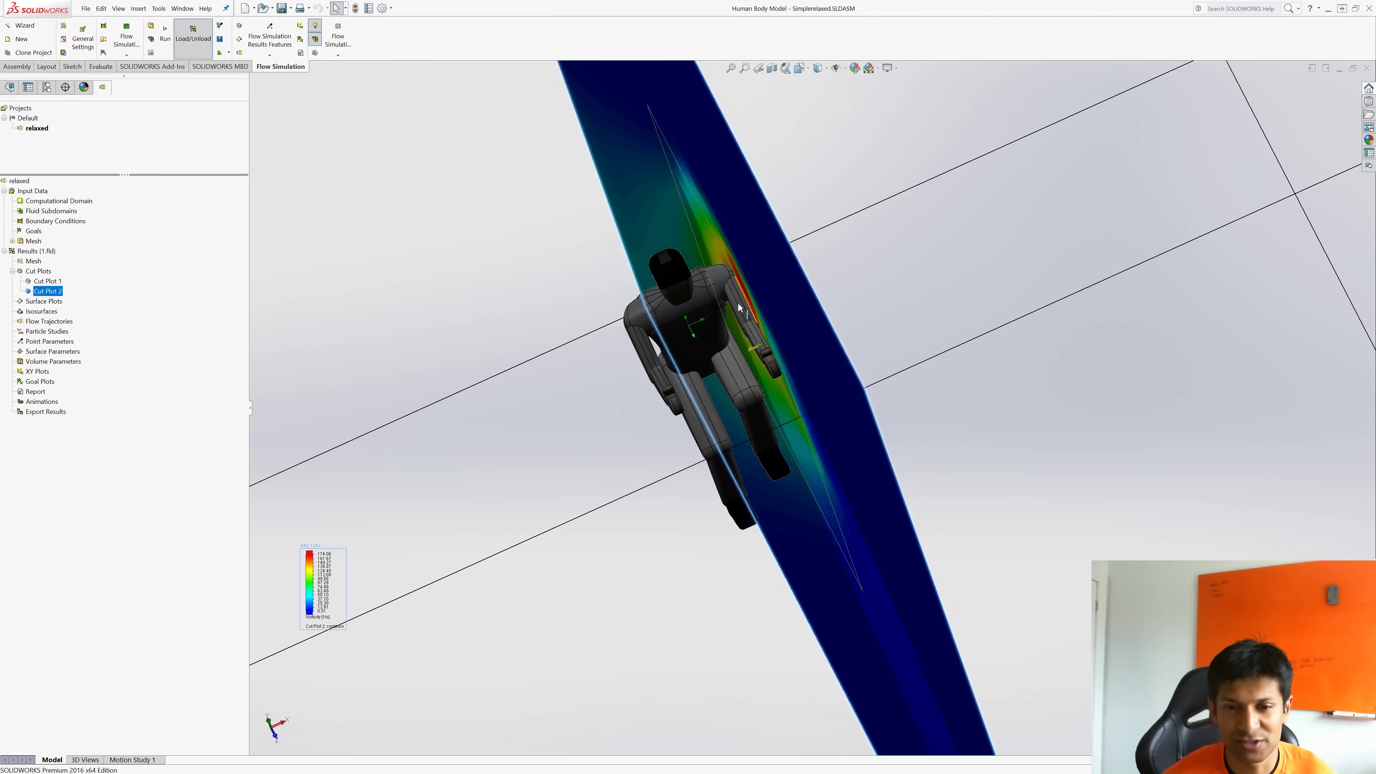
{"action": "middle_click_drag", "start_coordinate": [745, 296], "coordinate": [782, 197]}
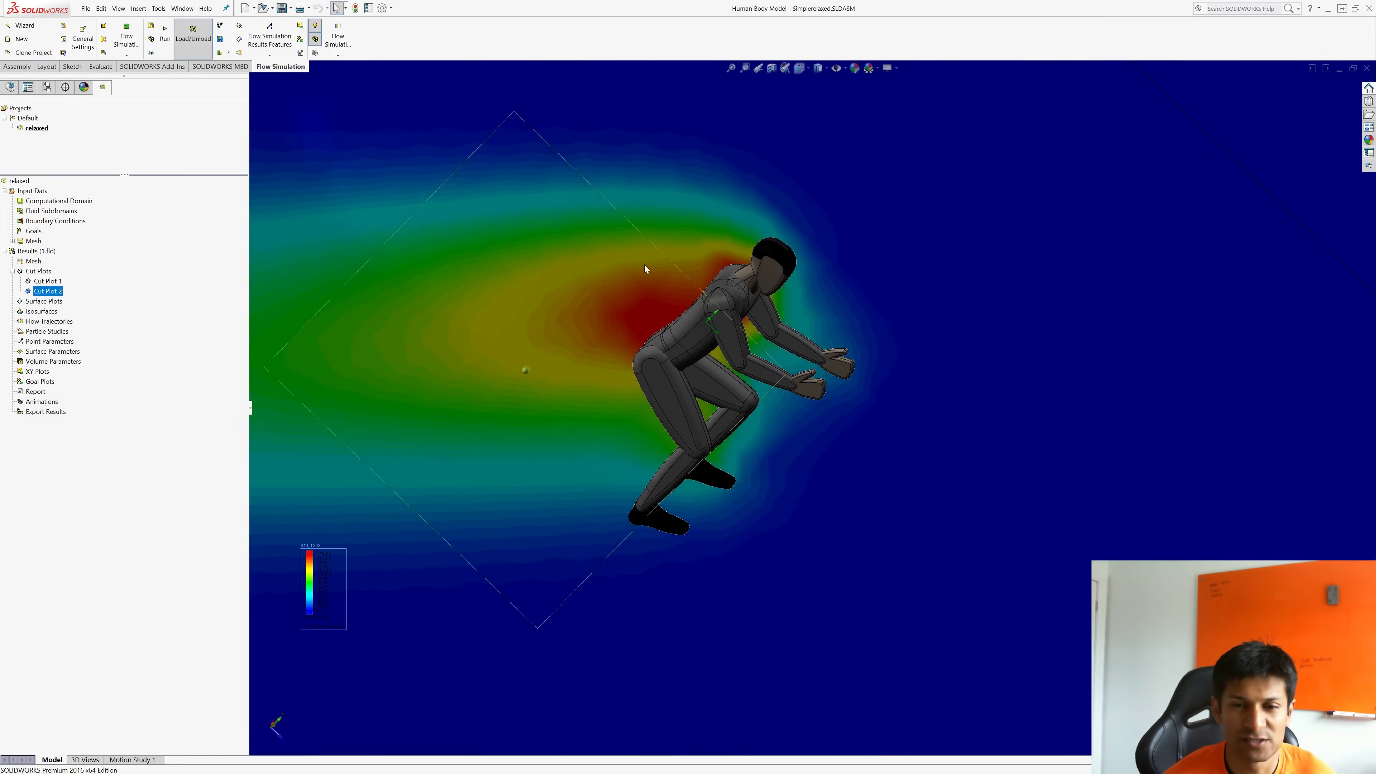
{"action": "middle_click_drag", "start_coordinate": [672, 287], "coordinate": [719, 287]}
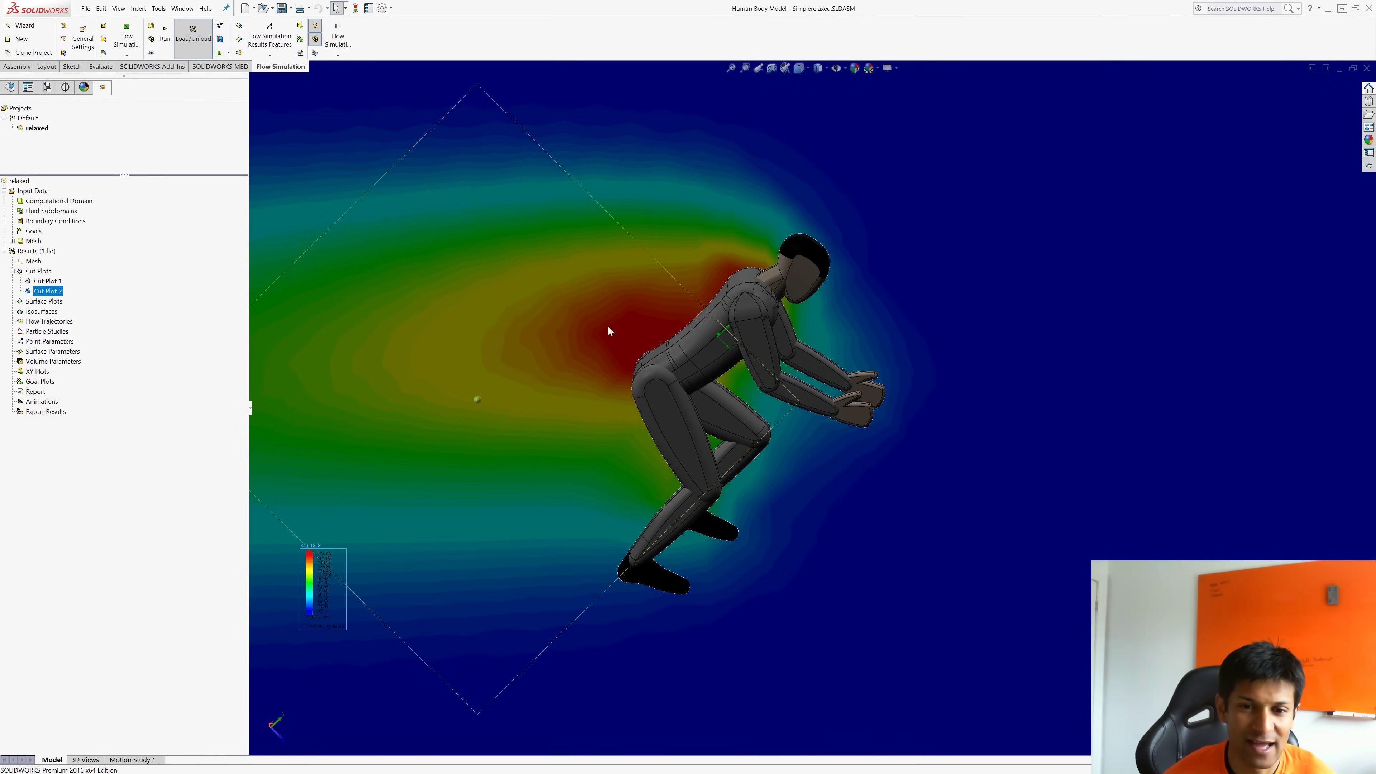
{"action": "middle_click_drag", "start_coordinate": [675, 316], "coordinate": [646, 326]}
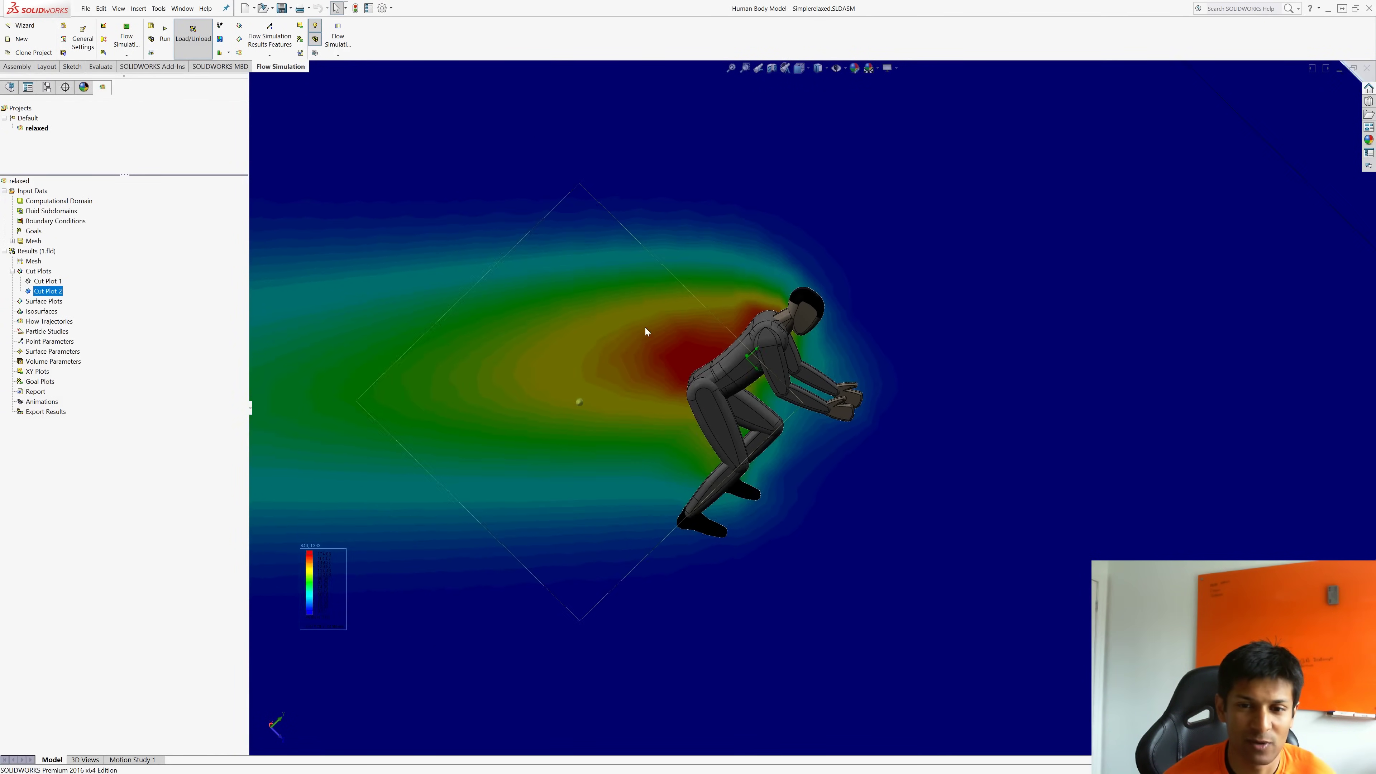
{"action": "middle_click_drag", "start_coordinate": [614, 399], "coordinate": [586, 386]}
{"action": "scroll", "coordinate": [692, 410], "scroll_direction": "down", "scroll_amount": 2}
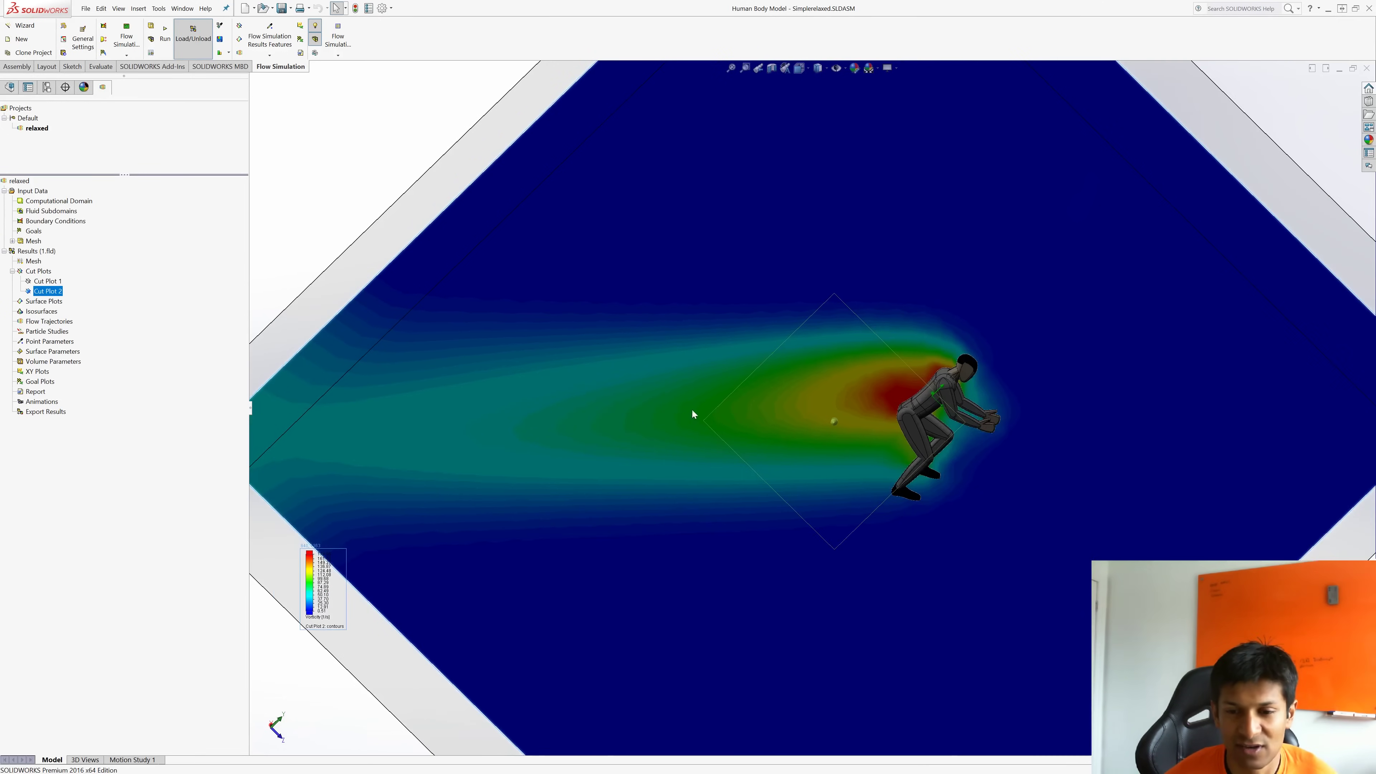
{"action": "scroll", "coordinate": [870, 446], "scroll_direction": "down", "scroll_amount": 2}
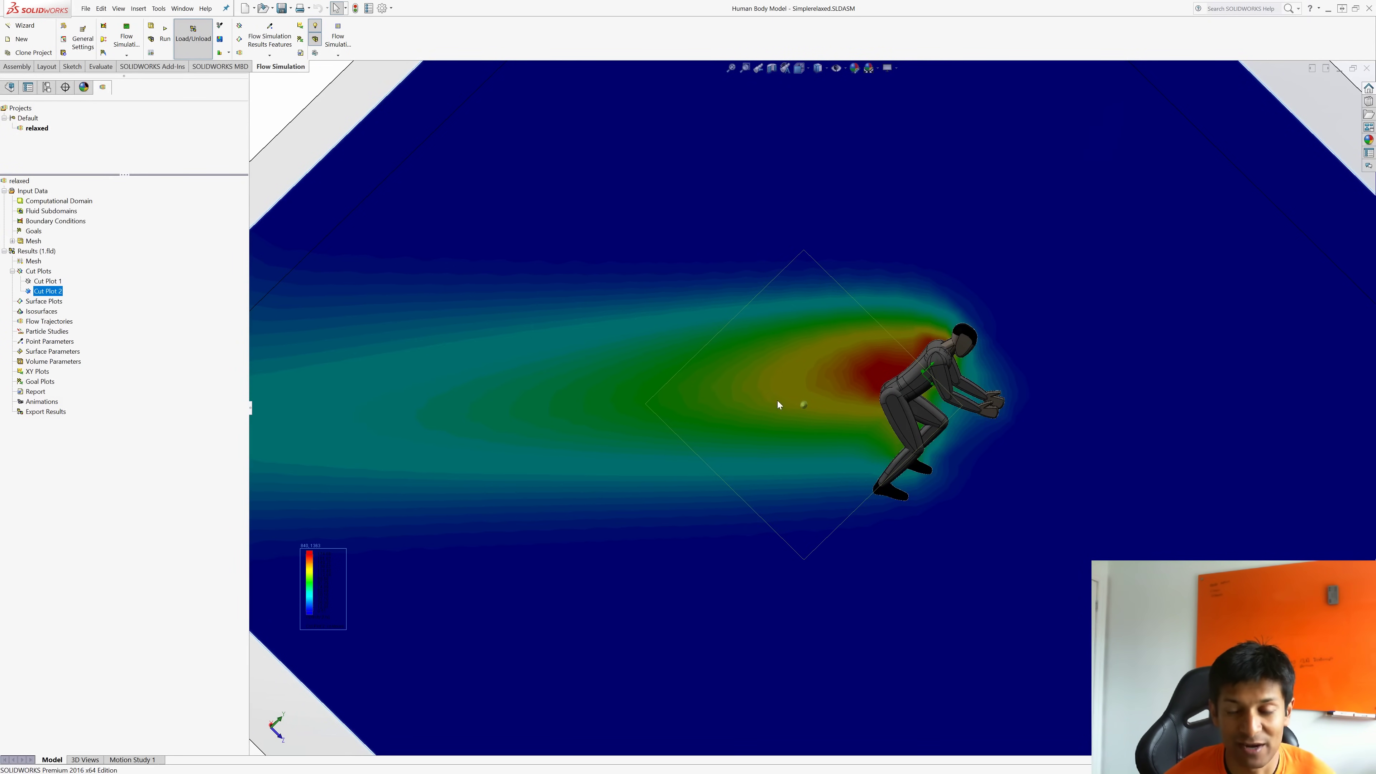
{"action": "scroll", "coordinate": [410, 395], "scroll_direction": "up", "scroll_amount": 3}
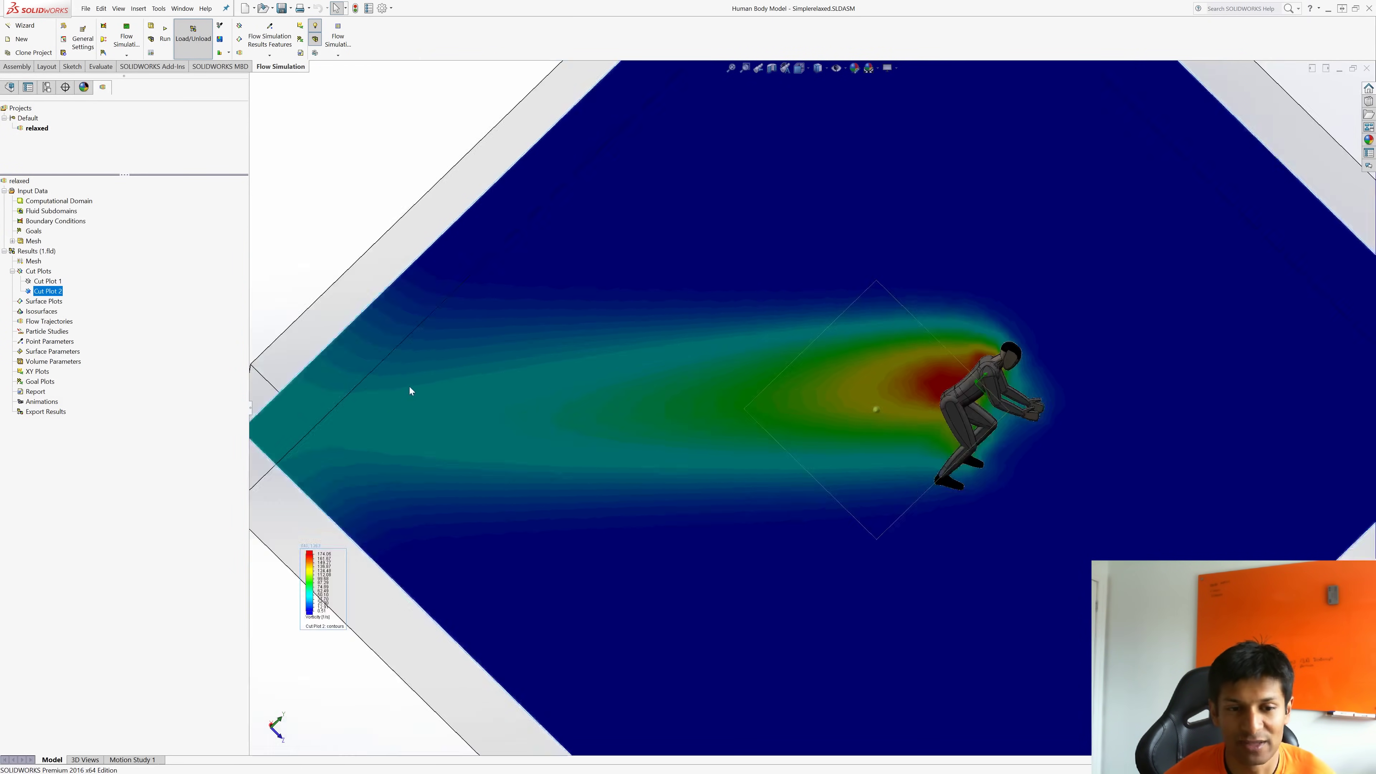
{"action": "scroll", "coordinate": [488, 423], "scroll_direction": "down", "scroll_amount": 1}
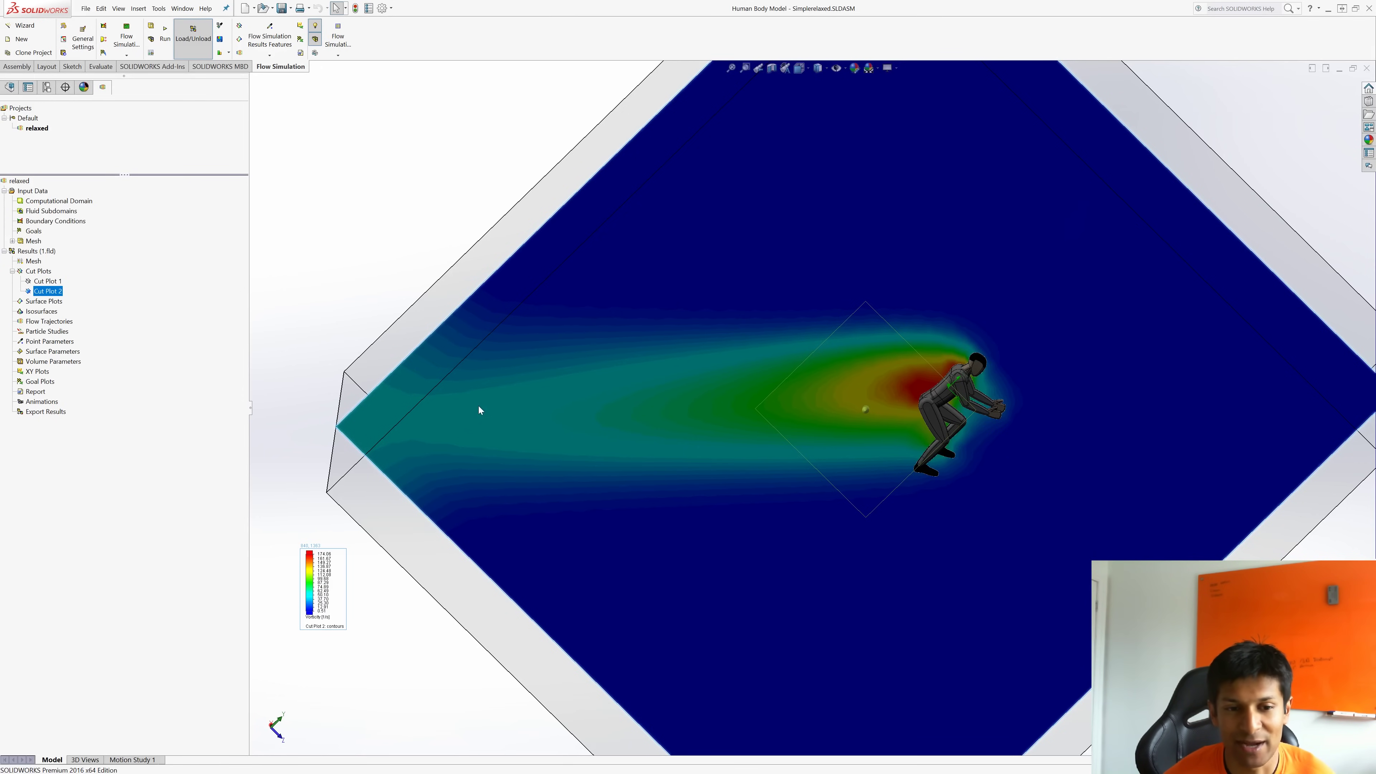
{"action": "scroll", "coordinate": [879, 415], "scroll_direction": "down", "scroll_amount": 6}
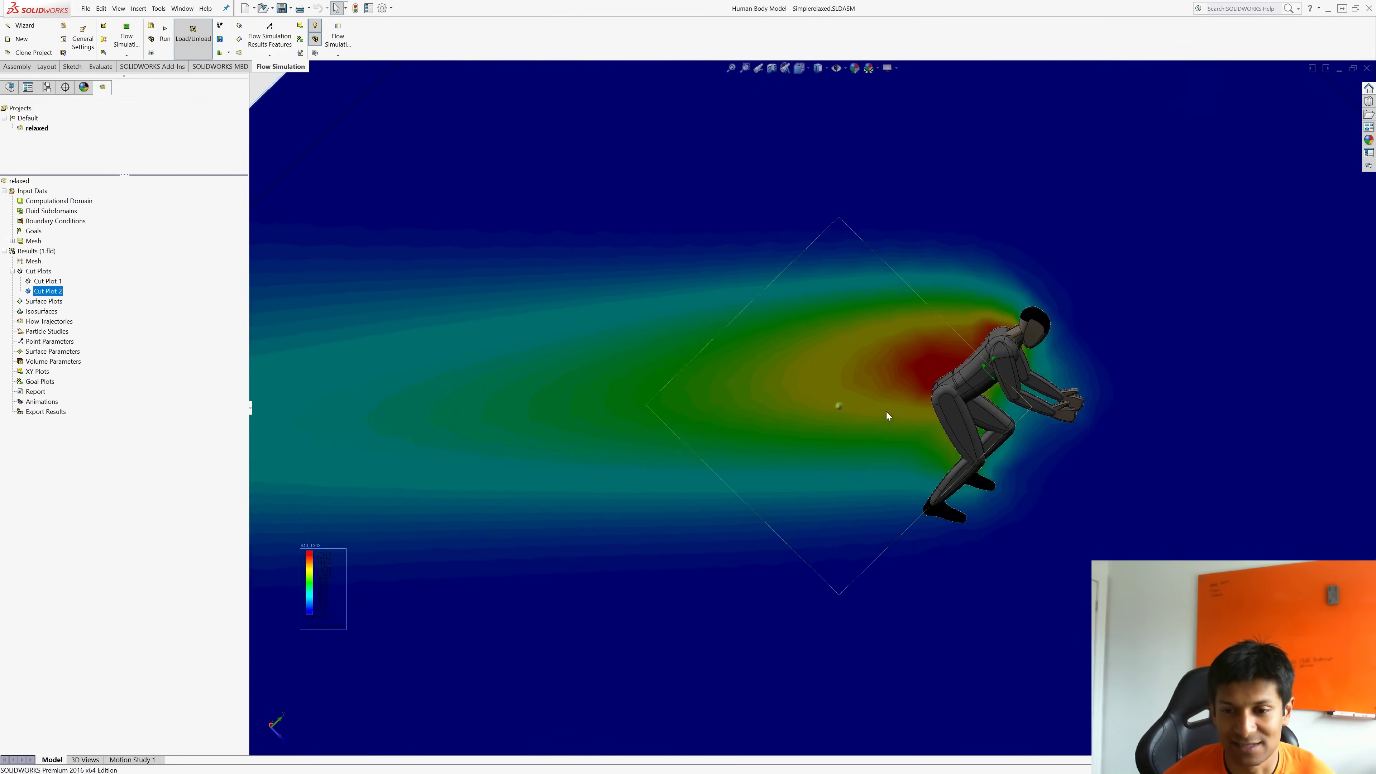
{"action": "middle_click_drag", "start_coordinate": [972, 259], "coordinate": [906, 353]}
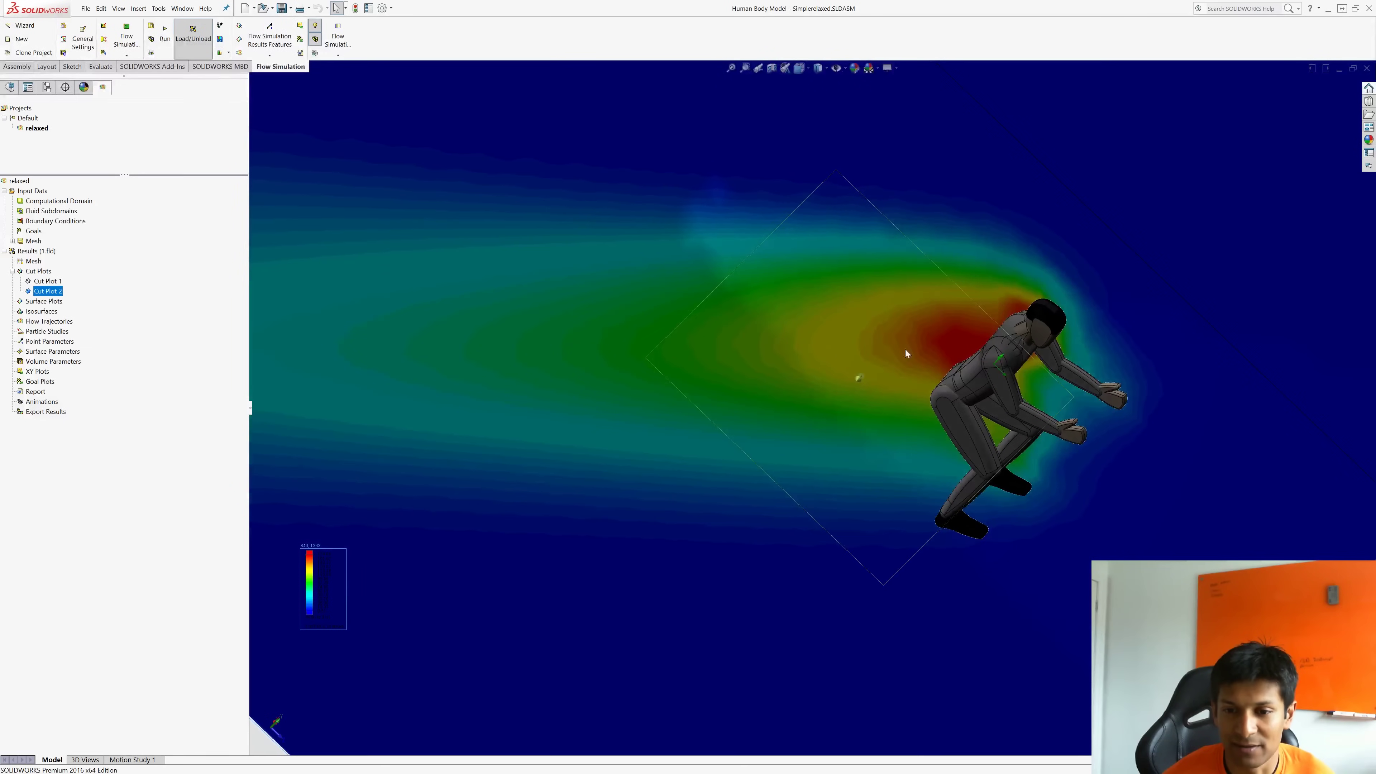
- Move the Cut Plot 2 plane up against the body's far side and inspect the flow around the back and legs
{"action": "left_click_drag", "start_coordinate": [858, 377], "coordinate": [853, 385]}
{"action": "middle_click_drag", "start_coordinate": [865, 374], "coordinate": [948, 281]}
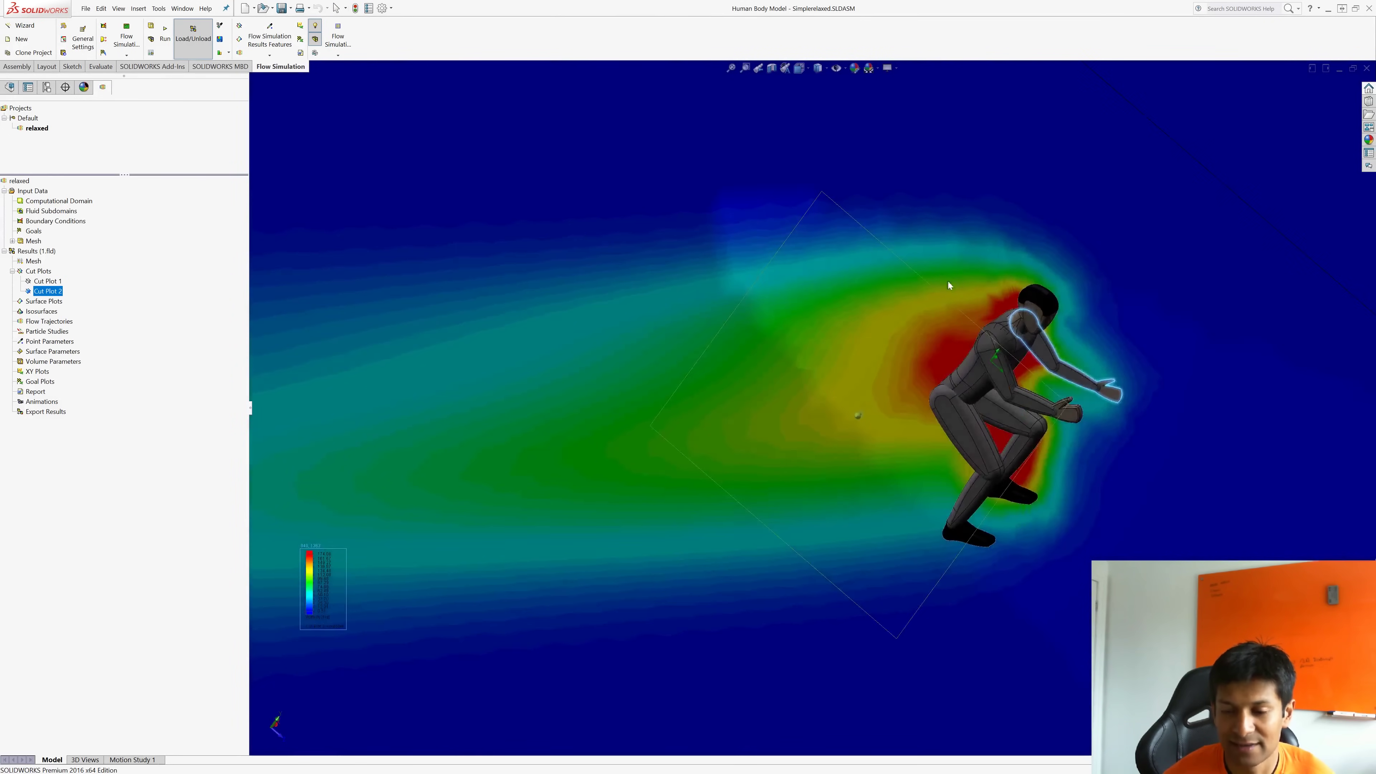
{"action": "scroll", "coordinate": [1061, 477], "scroll_direction": "down", "scroll_amount": 5}
{"action": "scroll", "coordinate": [1024, 446], "scroll_direction": "up", "scroll_amount": 4}
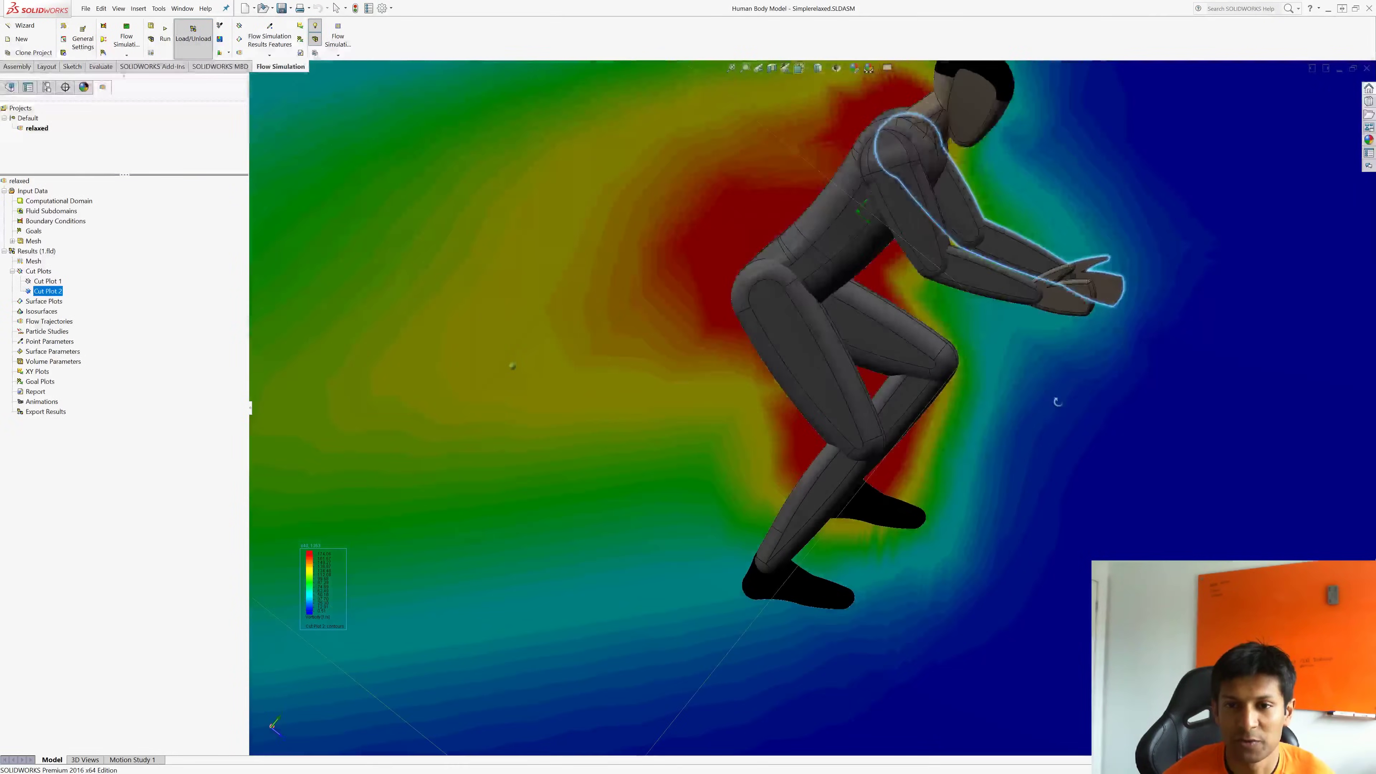
{"action": "scroll", "coordinate": [979, 198], "scroll_direction": "down", "scroll_amount": 3}
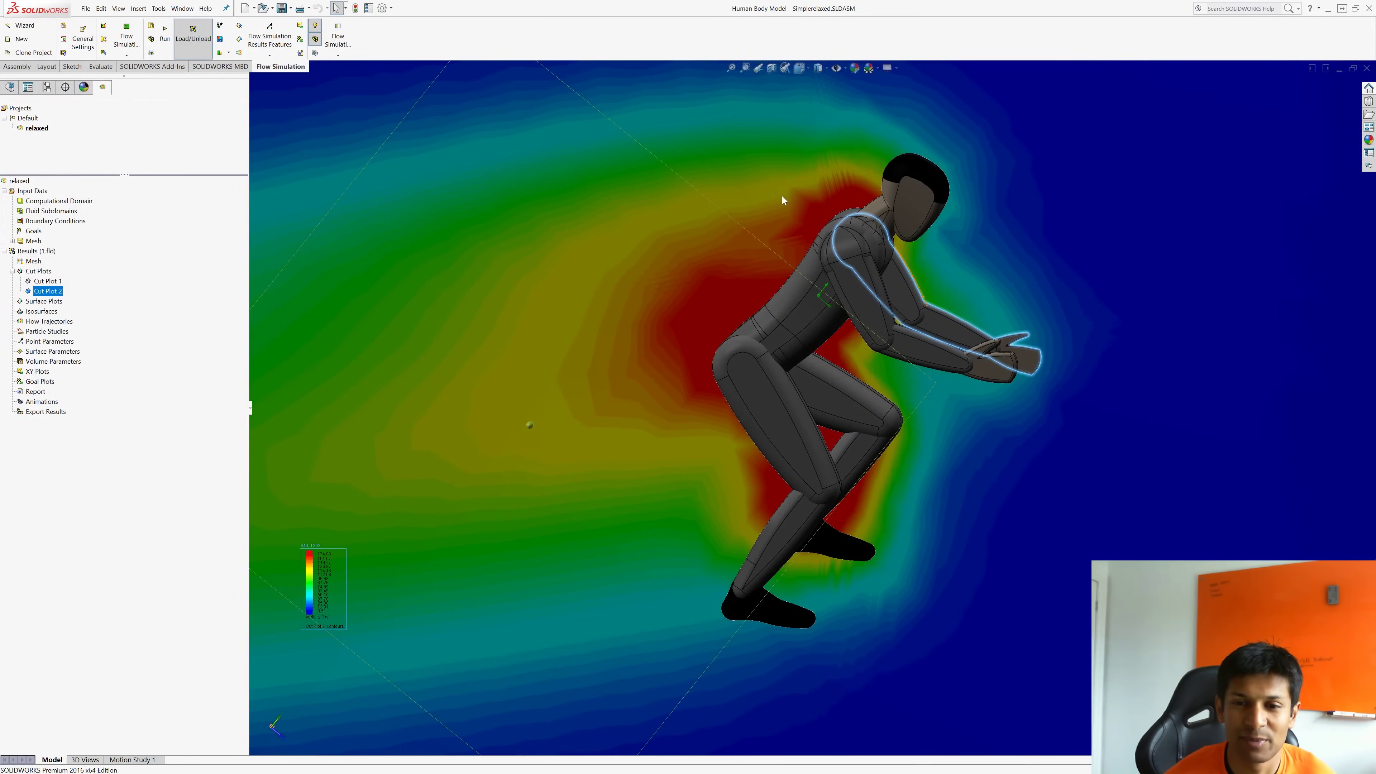
{"action": "middle_click_drag", "start_coordinate": [755, 203], "coordinate": [723, 269]}
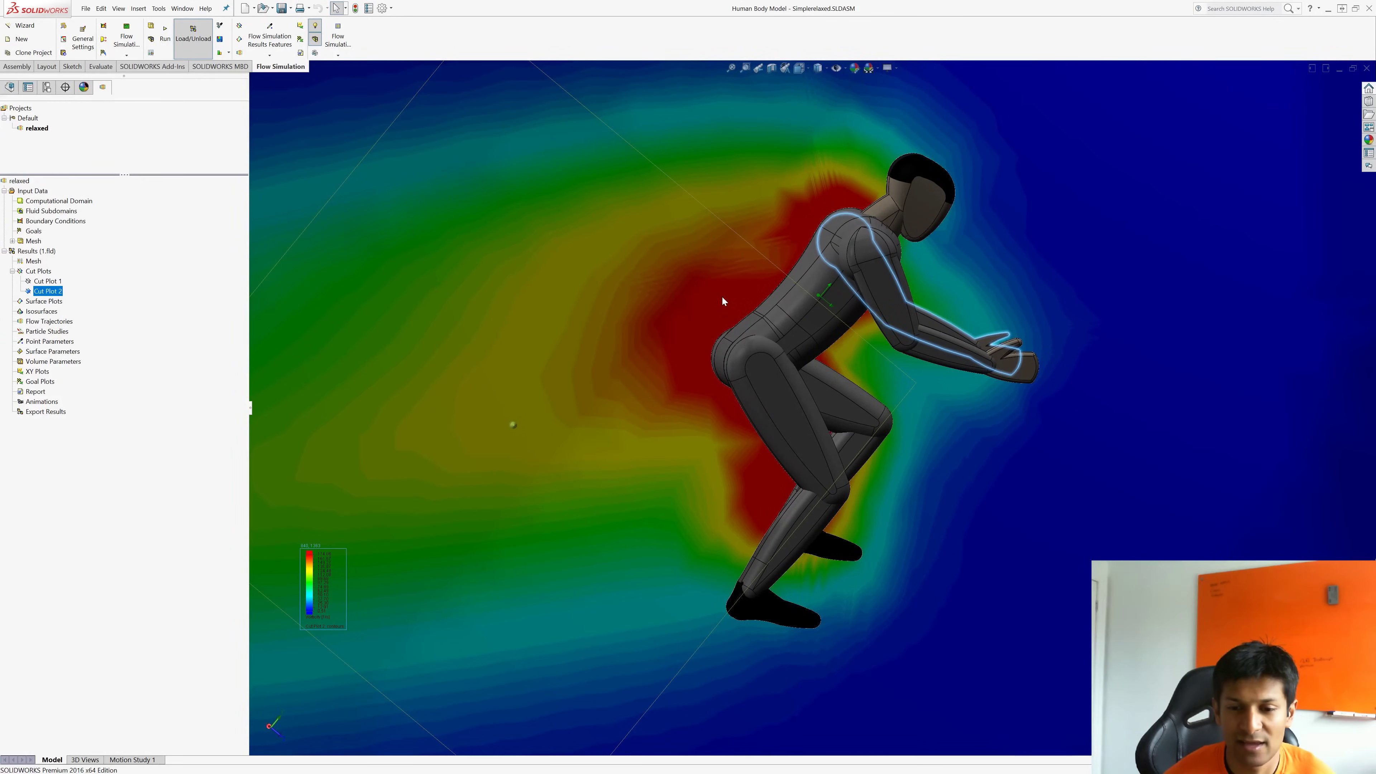
{"action": "middle_click_drag", "start_coordinate": [722, 296], "coordinate": [629, 296]}
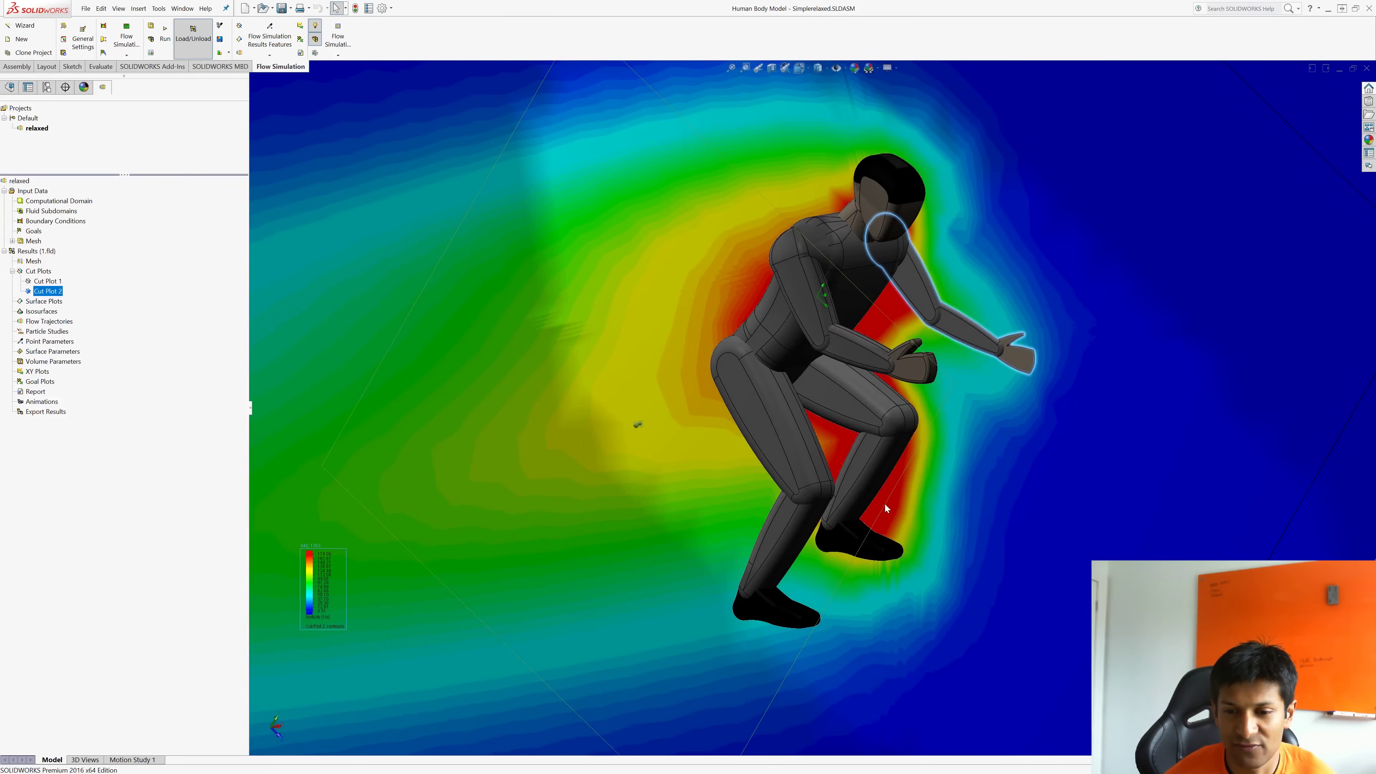
- Move the Cut Plot 2 plane into the body so it cuts the far leg, and inspect the flow behind the head
{"action": "middle_click_drag", "start_coordinate": [921, 465], "coordinate": [651, 422]}
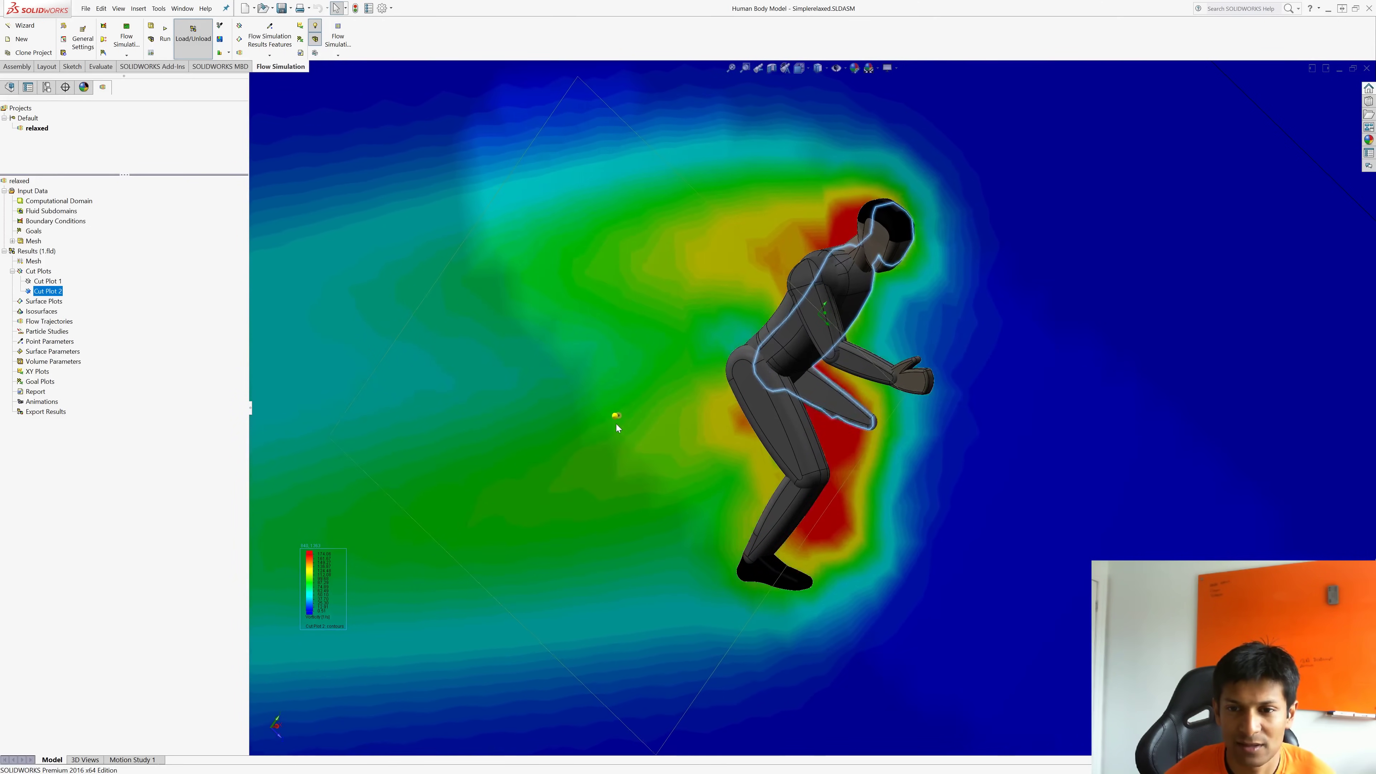
{"action": "middle_click_drag", "start_coordinate": [718, 278], "coordinate": [788, 290]}
{"action": "scroll", "coordinate": [905, 242], "scroll_direction": "down", "scroll_amount": 5}
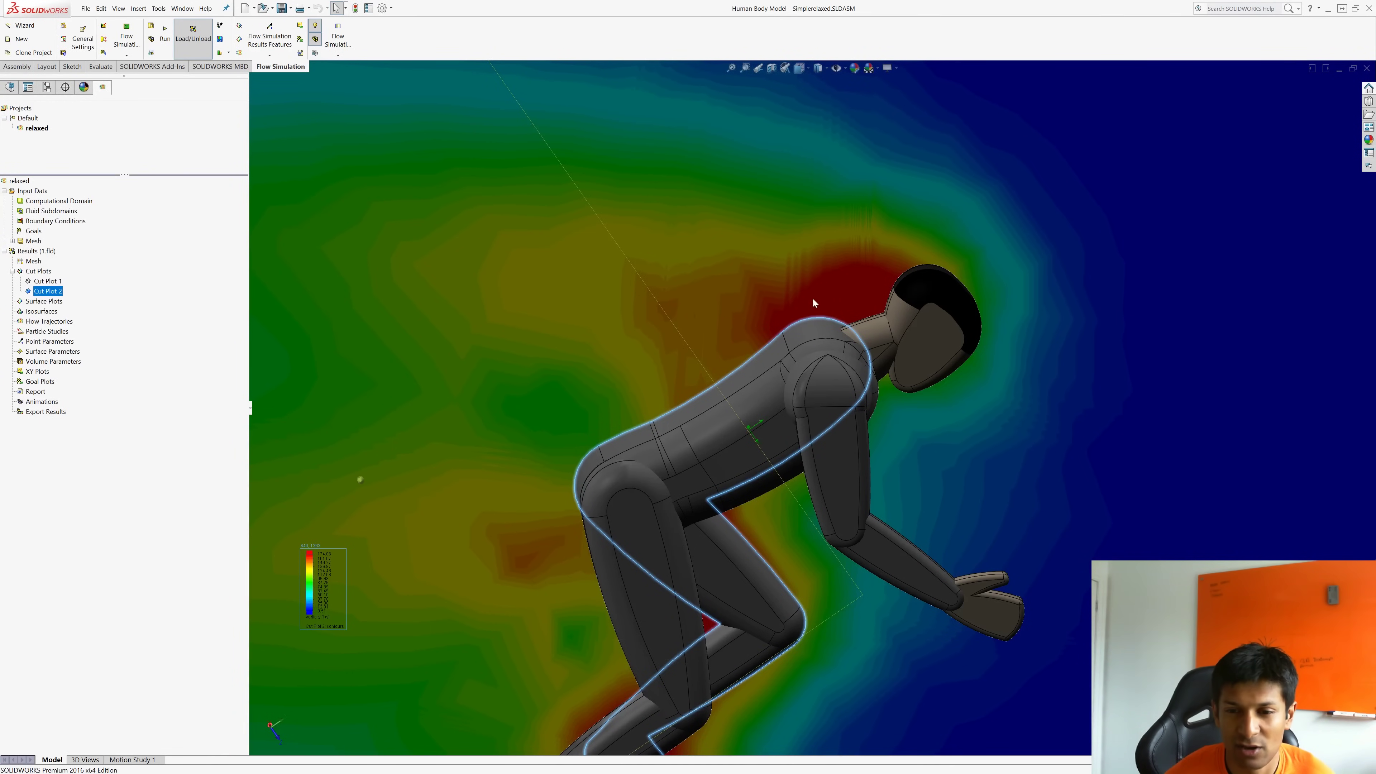
{"action": "scroll", "coordinate": [818, 322], "scroll_direction": "up", "scroll_amount": 3}
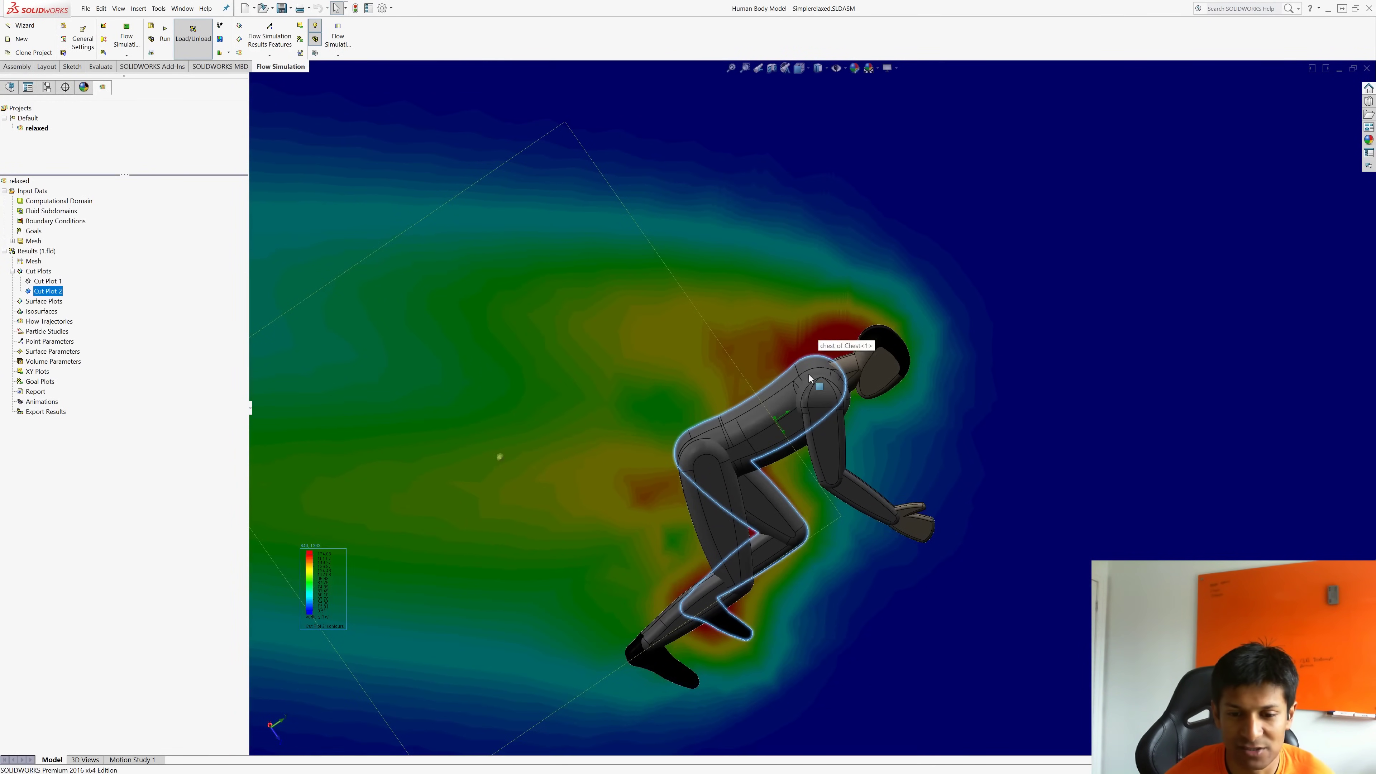
- Shift the Cut Plot 2 plane to the middle of the body, between the legs, and inspect the flow around the torso and legs
{"action": "middle_click_drag", "start_coordinate": [504, 444], "coordinate": [737, 444]}
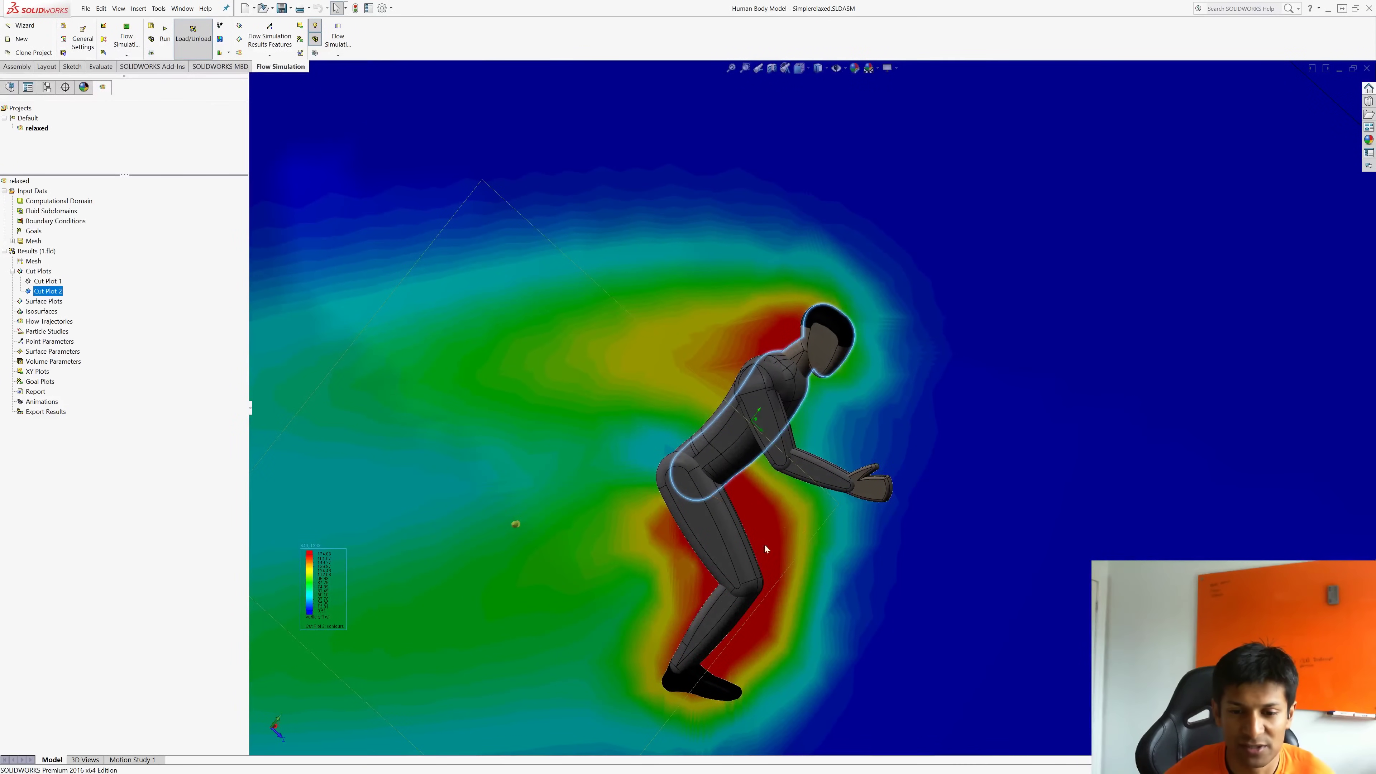
{"action": "middle_click_drag", "start_coordinate": [769, 563], "coordinate": [810, 314]}
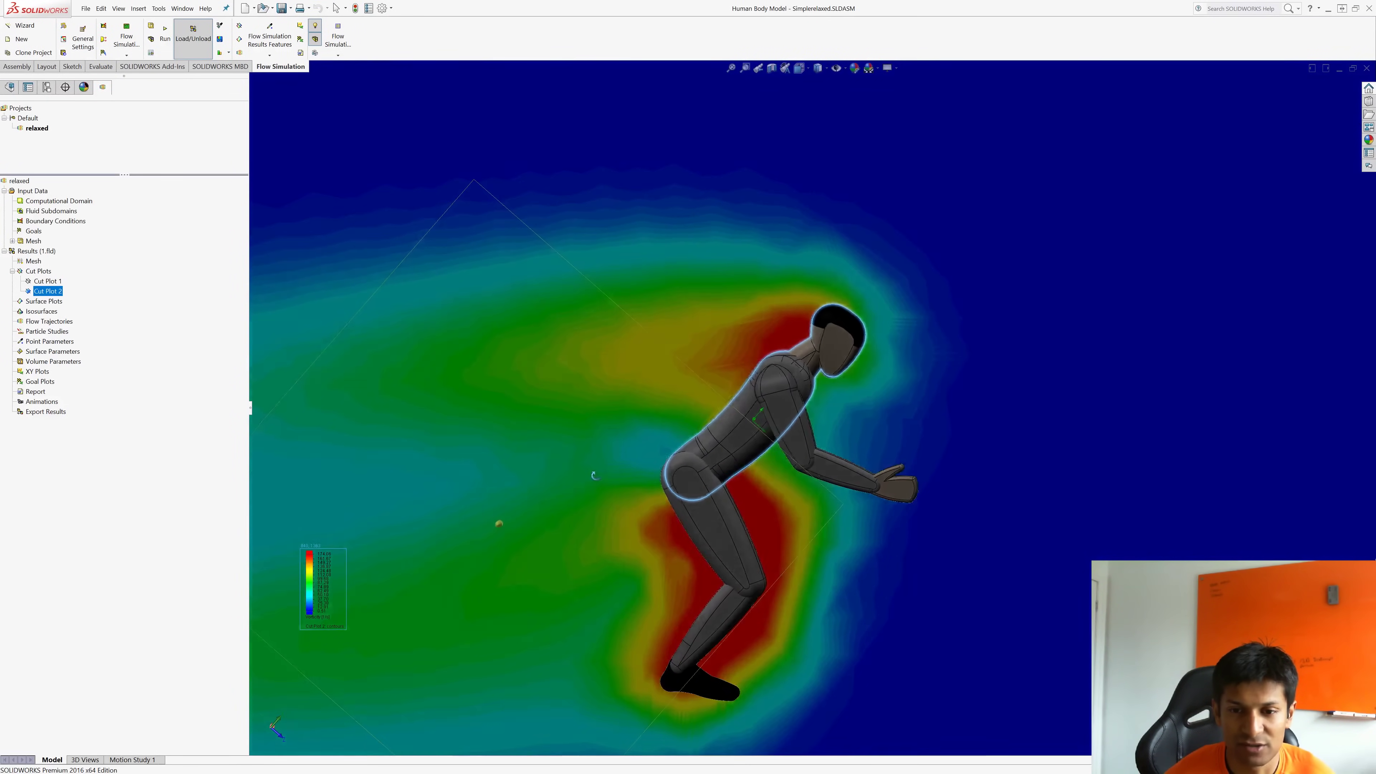
{"action": "middle_click_drag", "start_coordinate": [714, 347], "coordinate": [715, 504]}
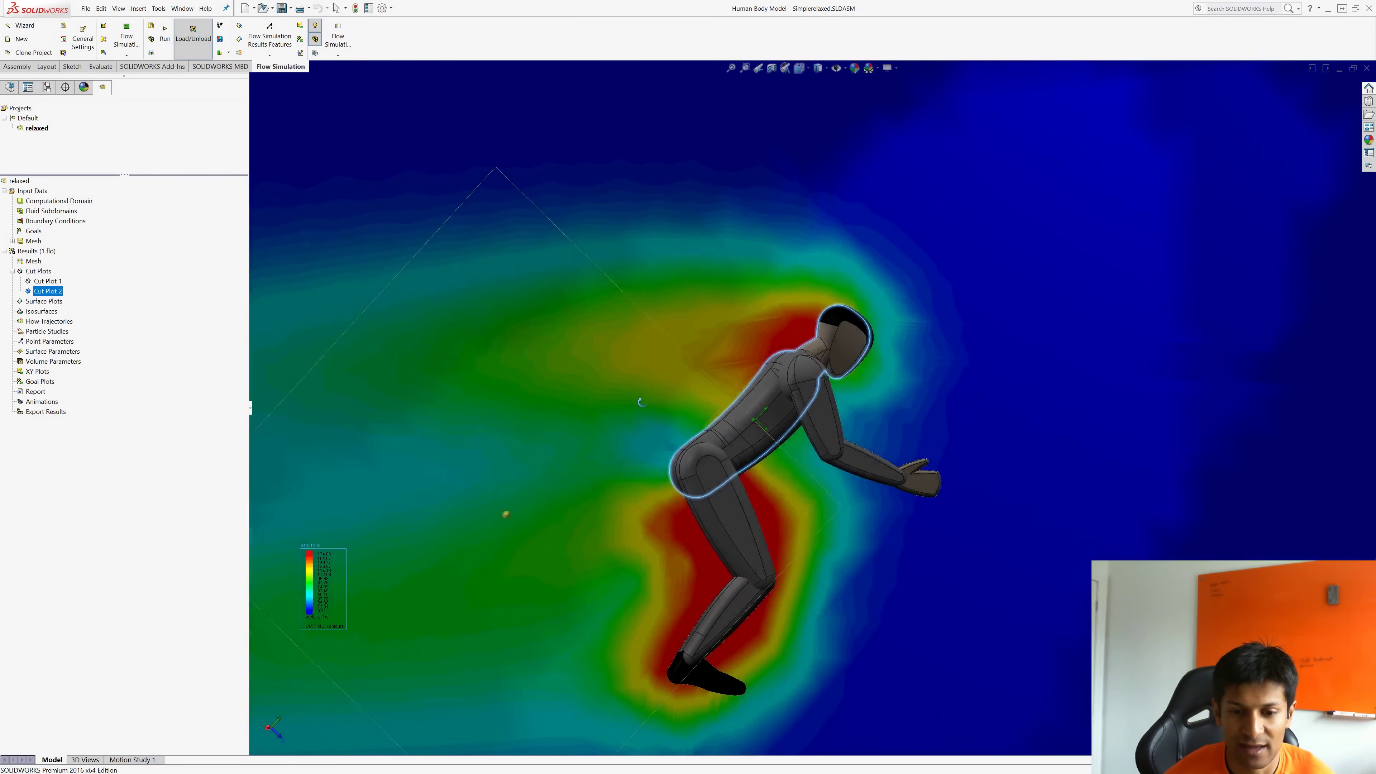
{"action": "middle_click_drag", "start_coordinate": [818, 512], "coordinate": [761, 522]}
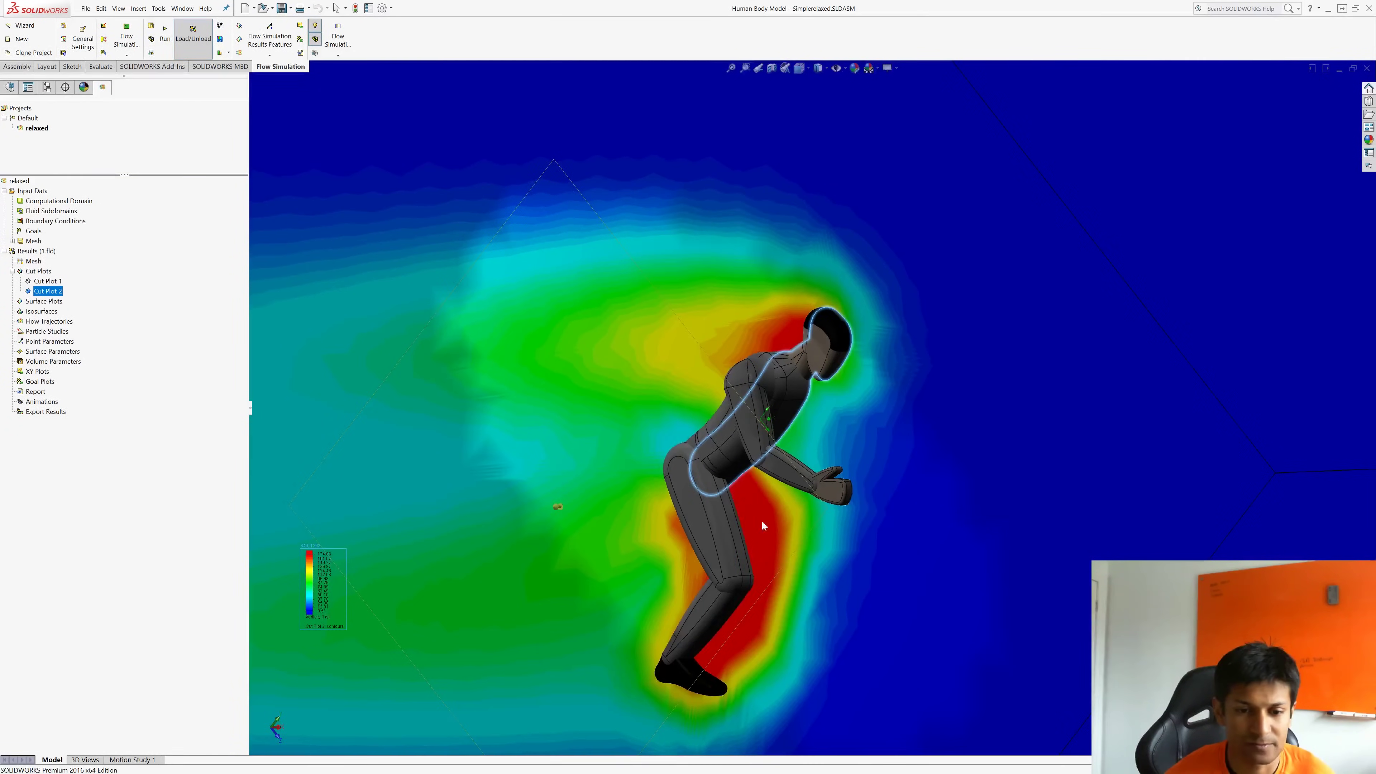
- Reselect Cut Plot 2 and sweep its plane through the body to beyond the near side
{"action": "left_click", "coordinate": [554, 506]}
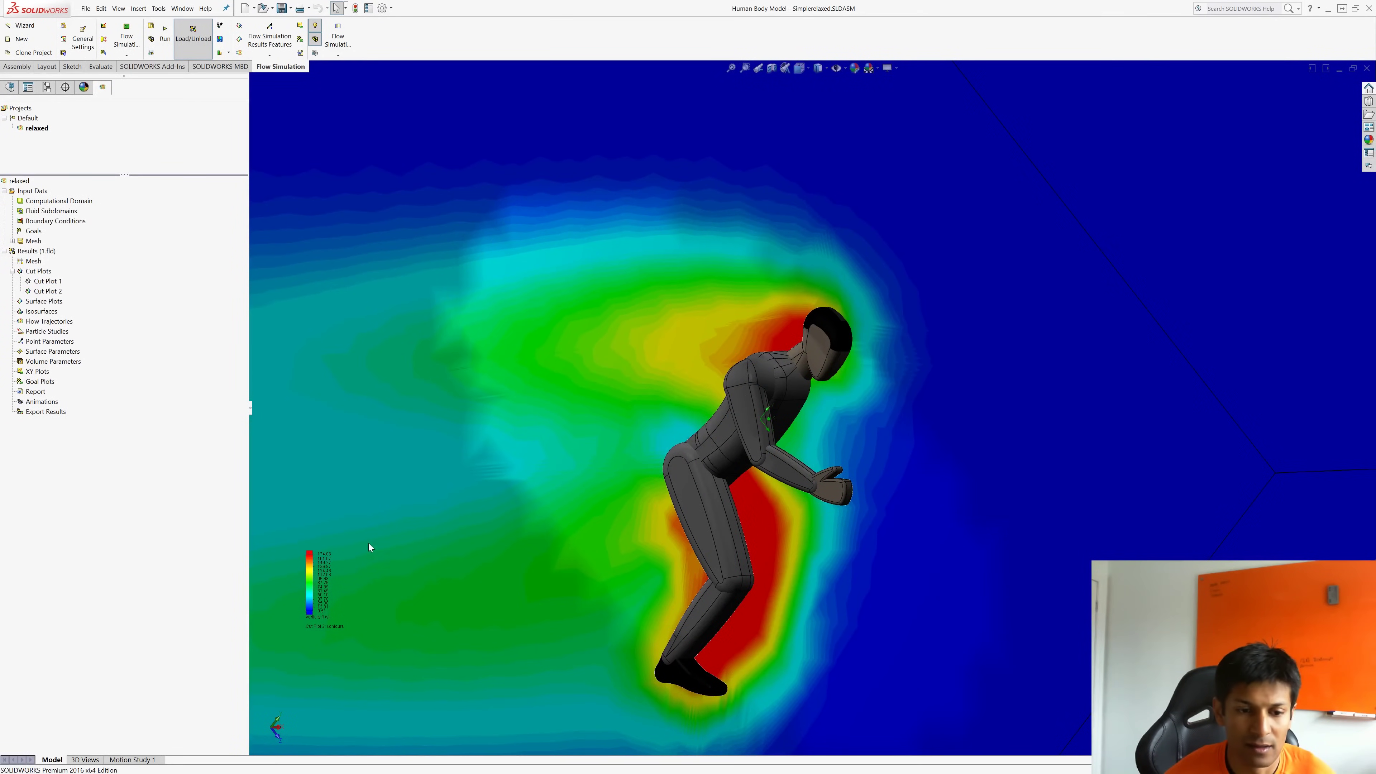
{"action": "left_click", "coordinate": [44, 292]}
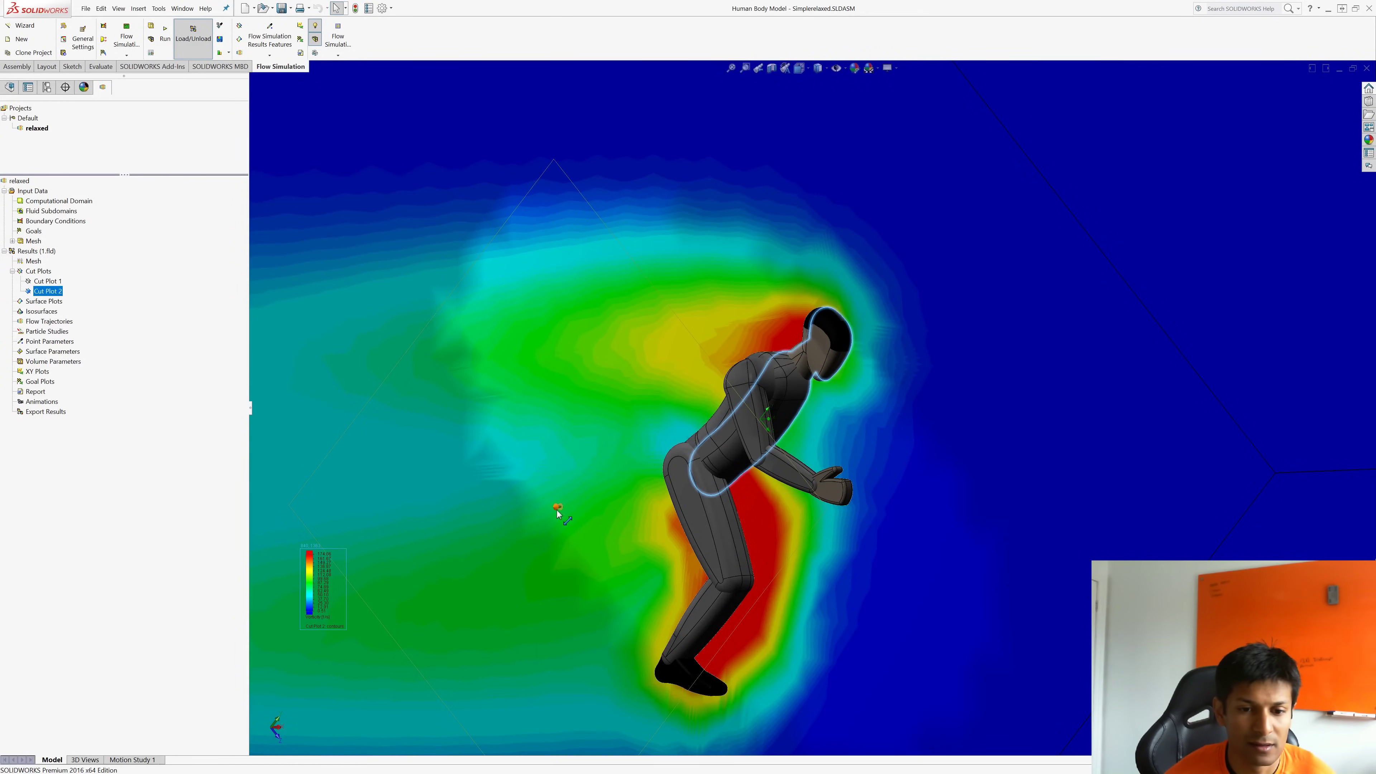
{"action": "left_click_drag", "start_coordinate": [554, 508], "coordinate": [546, 510]}
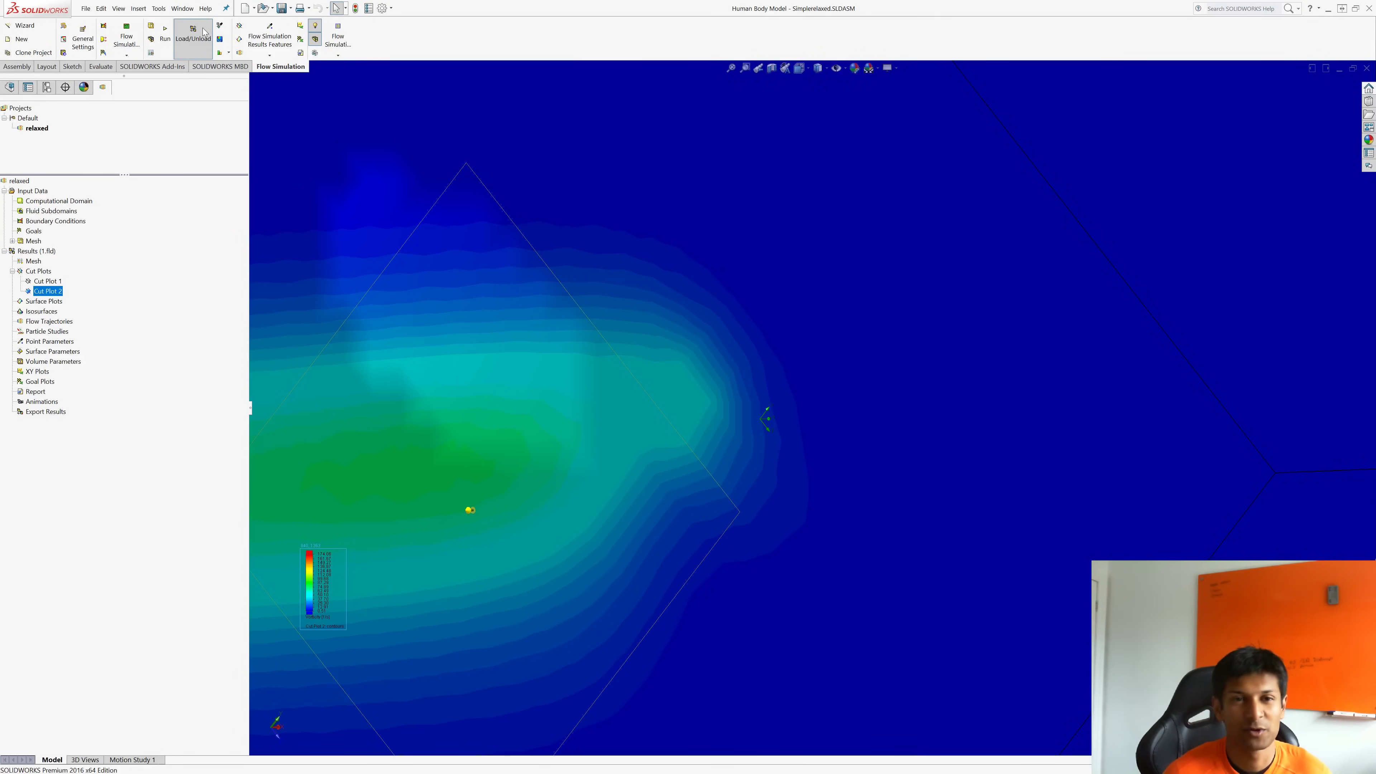
- Switch to the Human Body Model - Simple.TTSLDASM.SLDASM assembly, and move its Cut Plot 2 plane to beyond the body's far side
{"action": "left_click", "coordinate": [182, 9]}
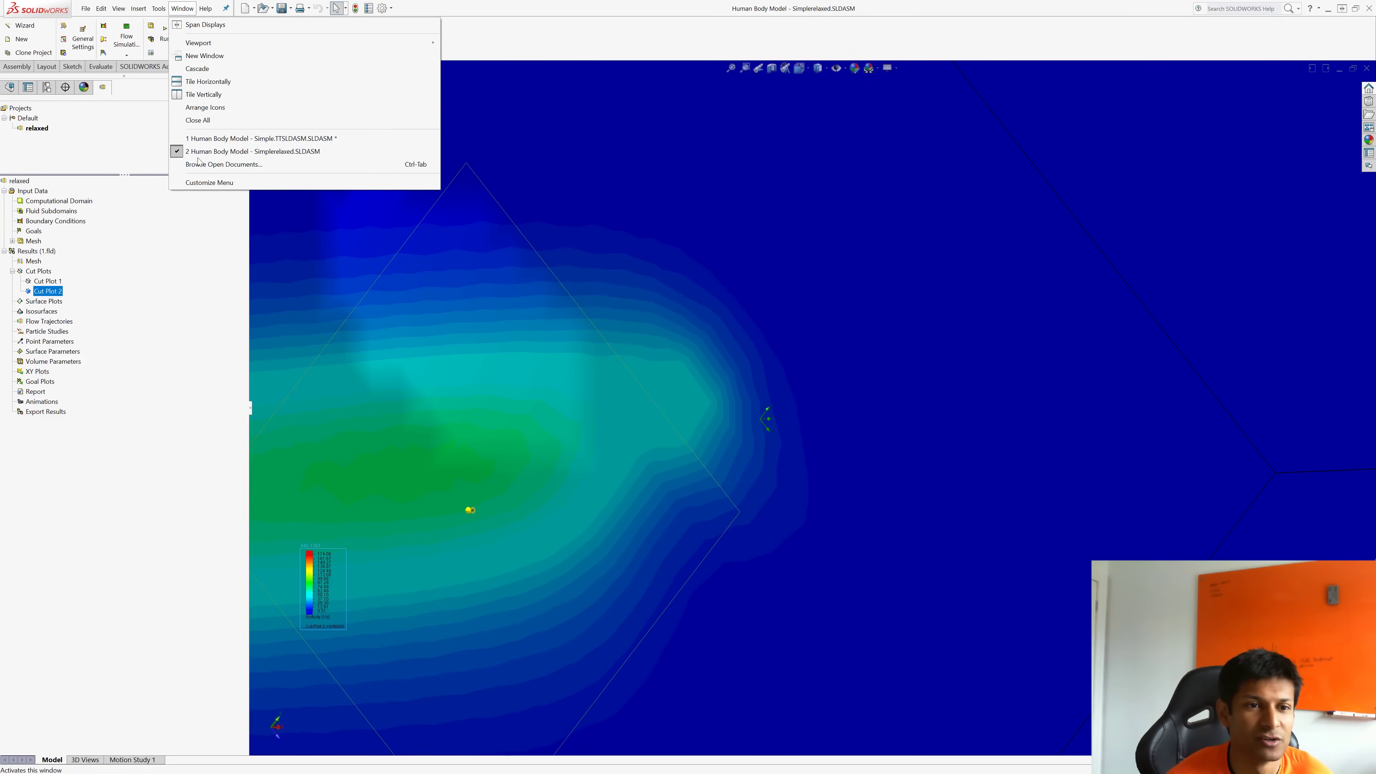
{"action": "left_click", "coordinate": [235, 139]}
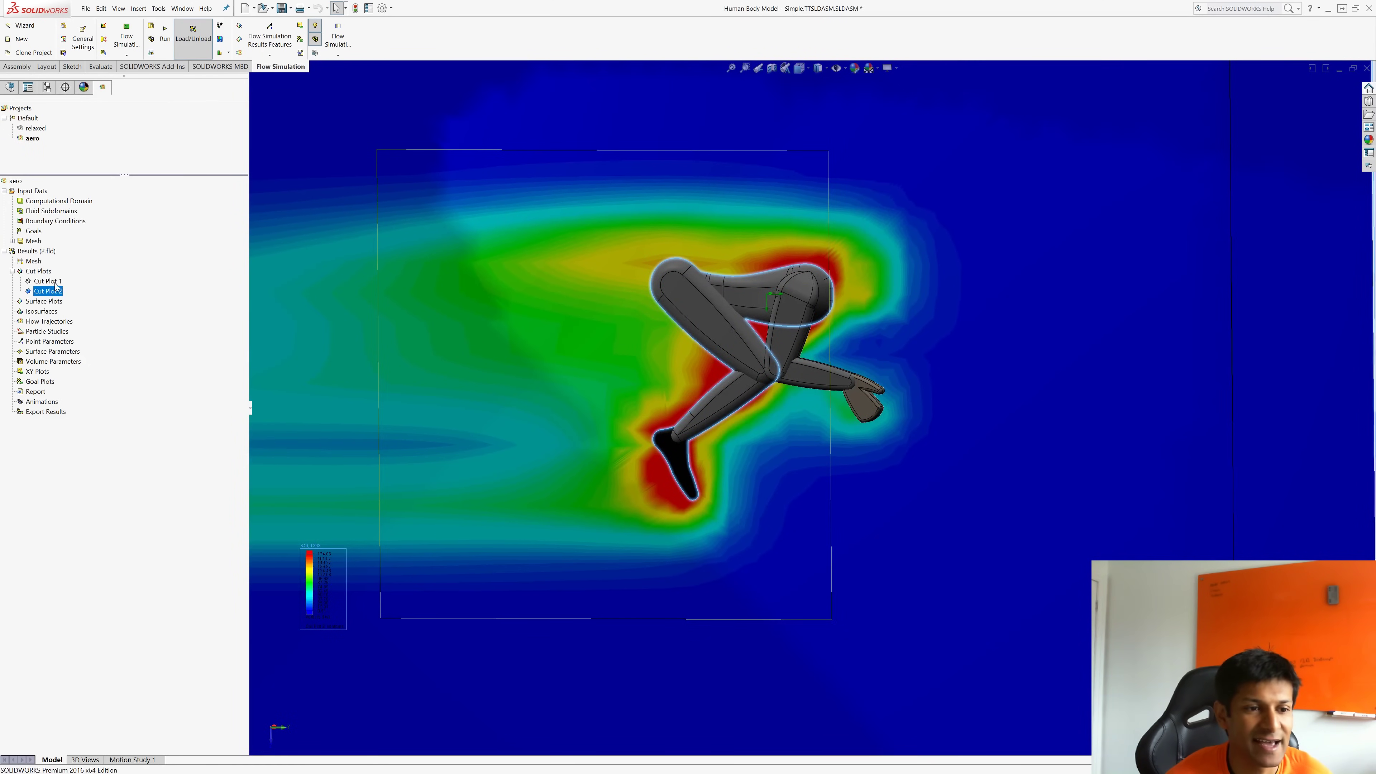
{"action": "left_click", "coordinate": [56, 292]}
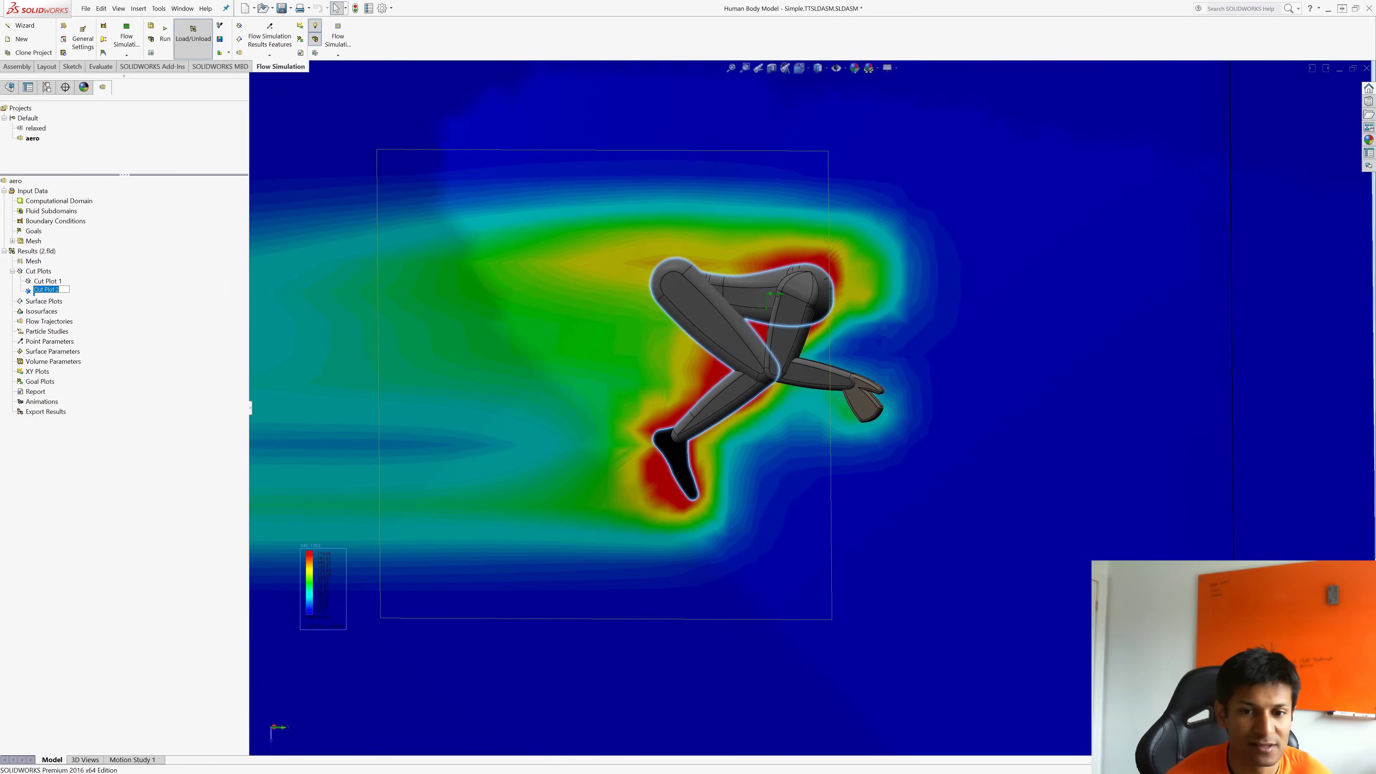
{"action": "middle_click_drag", "start_coordinate": [645, 301], "coordinate": [226, 276]}
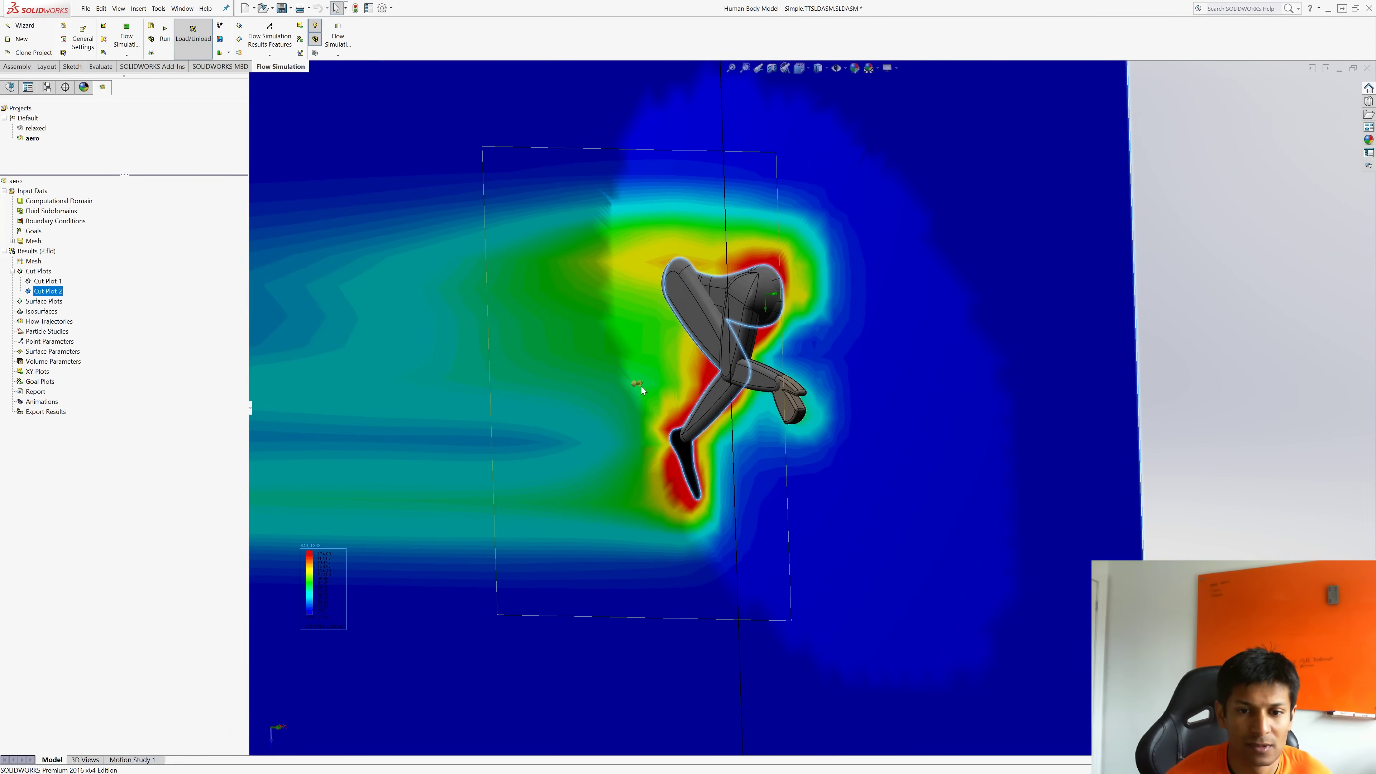
{"action": "mouse_move", "coordinate": [640, 388]}
{"action": "middle_mouse_down"}
{"action": "mouse_move", "coordinate": [801, 370]}
{"action": "mouse_move", "coordinate": [553, 391]}
{"action": "mouse_move", "coordinate": [599, 380]}
{"action": "mouse_move", "coordinate": [670, 411]}
{"action": "mouse_move", "coordinate": [627, 393]}
{"action": "mouse_move", "coordinate": [646, 389]}
{"action": "middle_mouse_up"}
{"action": "middle_click_drag", "start_coordinate": [599, 296], "coordinate": [652, 342]}
{"action": "scroll", "coordinate": [493, 319], "scroll_direction": "up", "scroll_amount": 5}
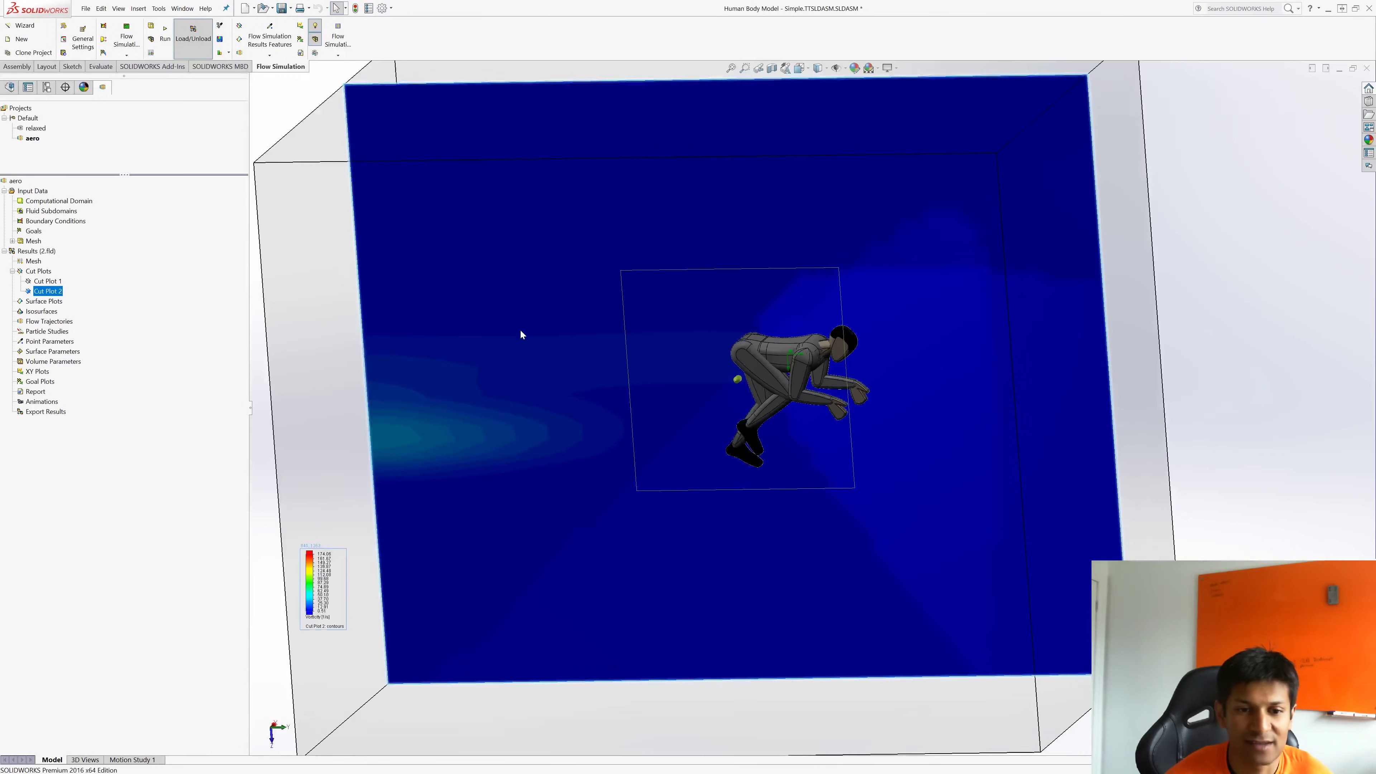
- Save the assembly containing the aero project
{"action": "mouse_move", "coordinate": [722, 362]}
{"action": "middle_mouse_down"}
{"action": "mouse_move", "coordinate": [703, 400]}
{"action": "mouse_move", "coordinate": [706, 366]}
{"action": "mouse_move", "coordinate": [695, 368]}
{"action": "middle_mouse_up"}
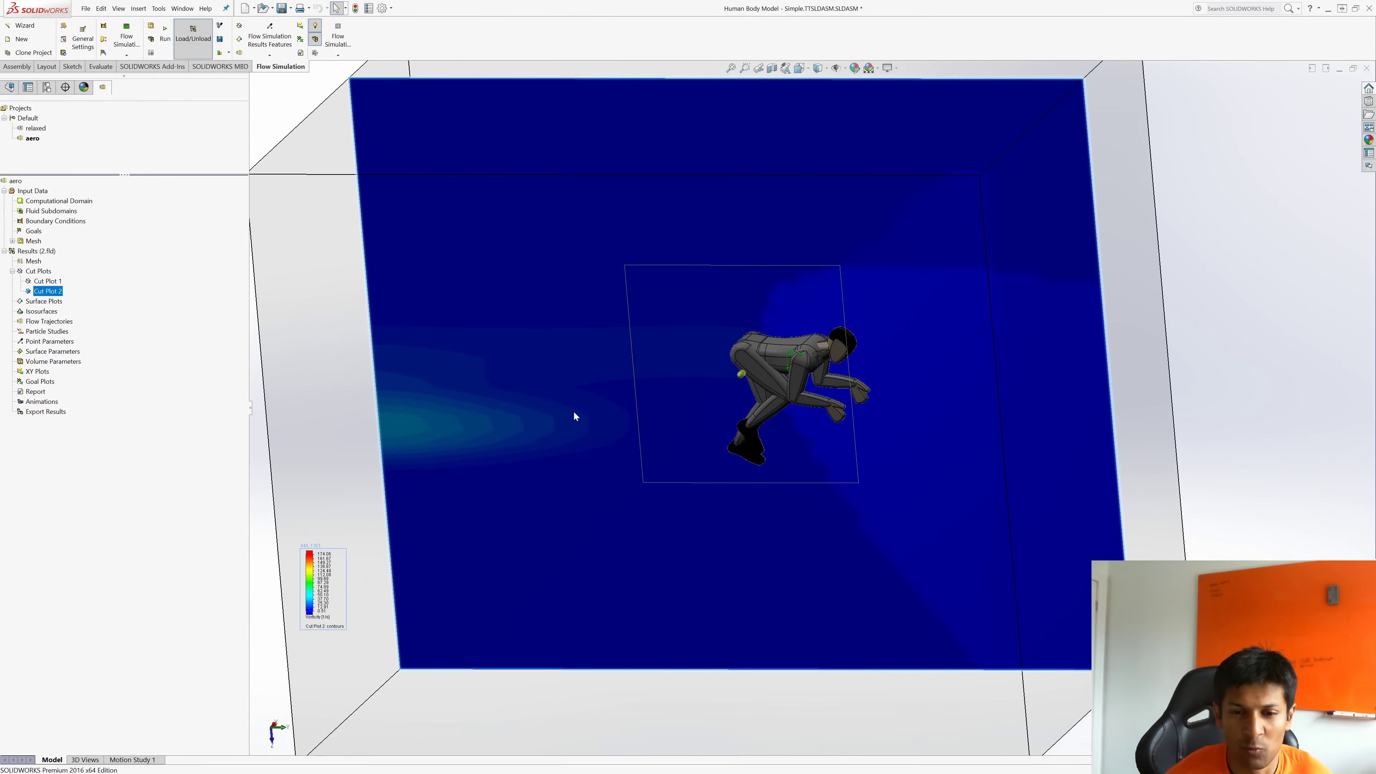
{"action": "scroll", "coordinate": [634, 373], "scroll_direction": "down", "scroll_amount": 2}
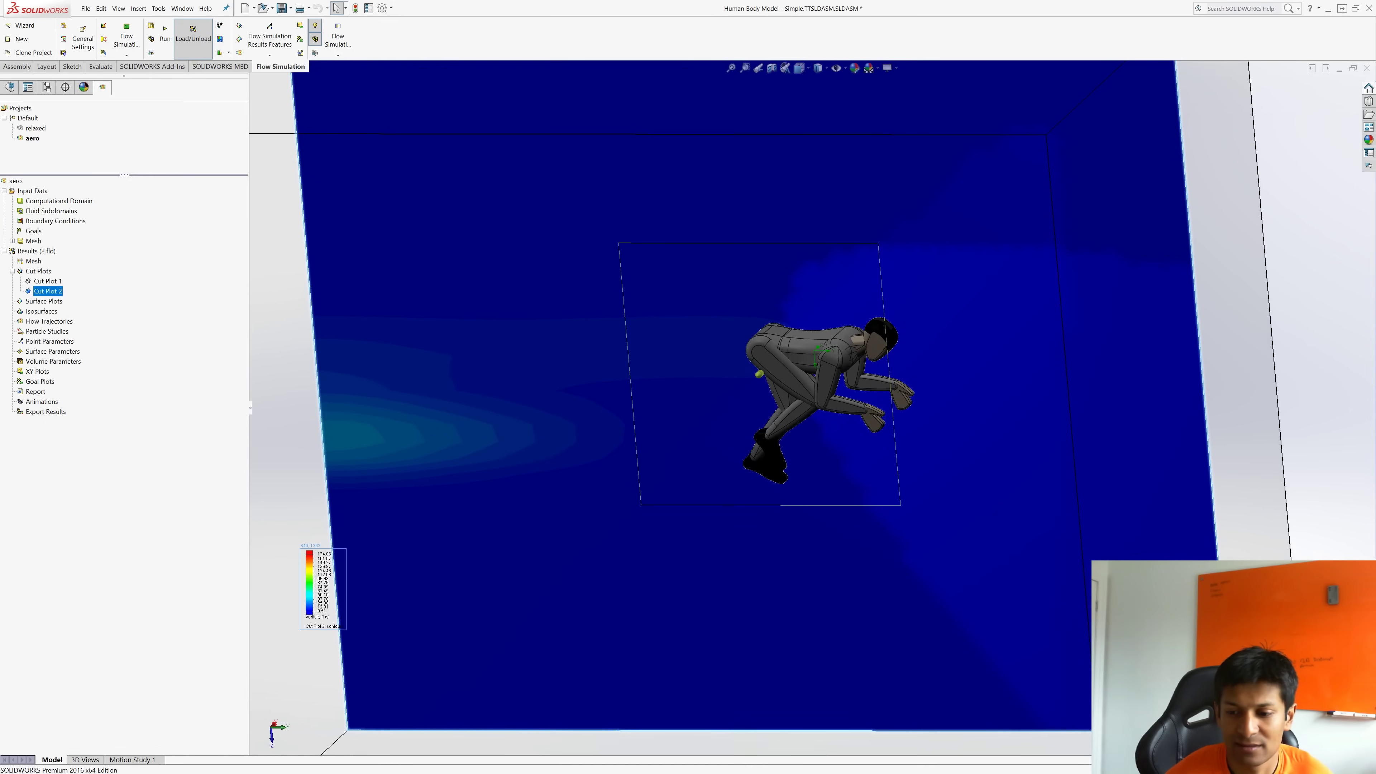
{"action": "key", "text": "ctrl+s"}
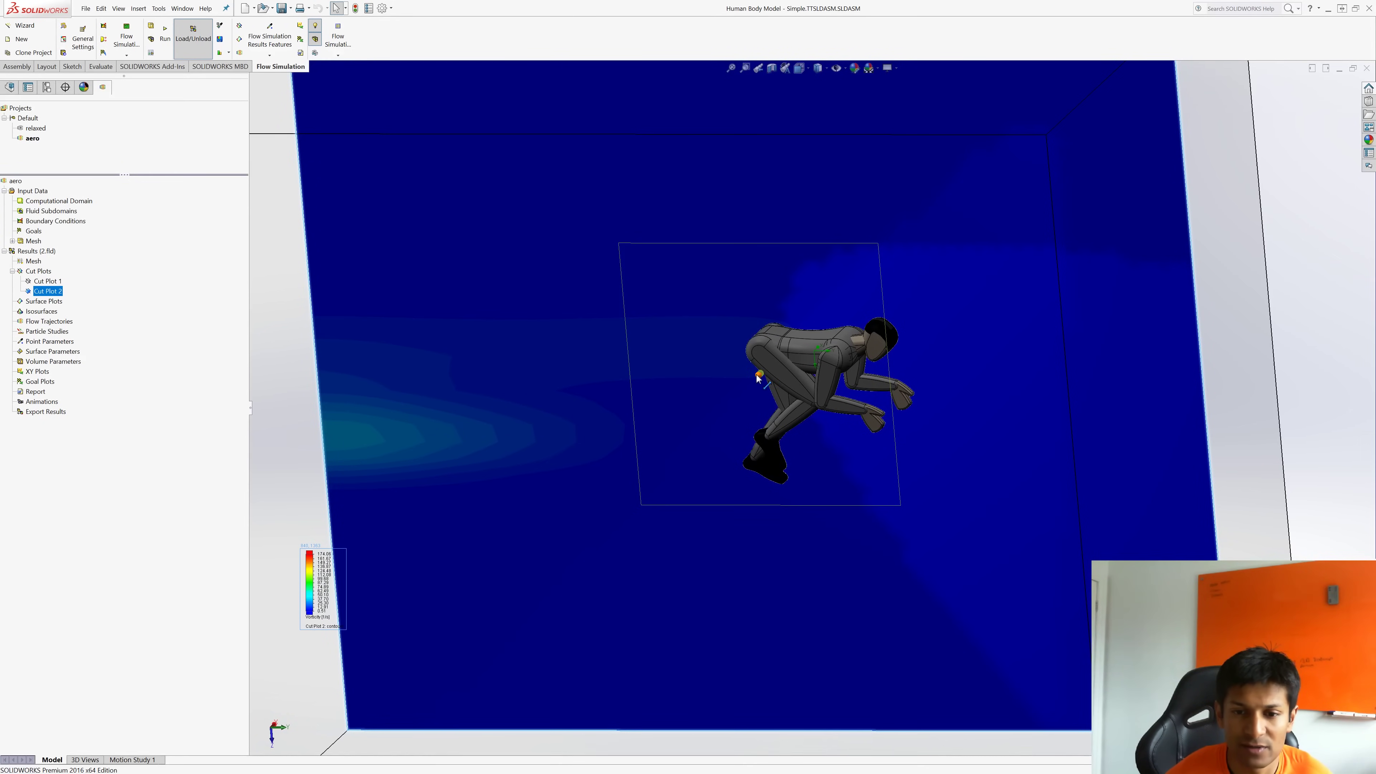
- Sweep the Cut Plot 2 plane from the aero body's far arm to its far leg, and inspect the flow around the torso and legs
{"action": "left_click_drag", "start_coordinate": [759, 377], "coordinate": [749, 389]}
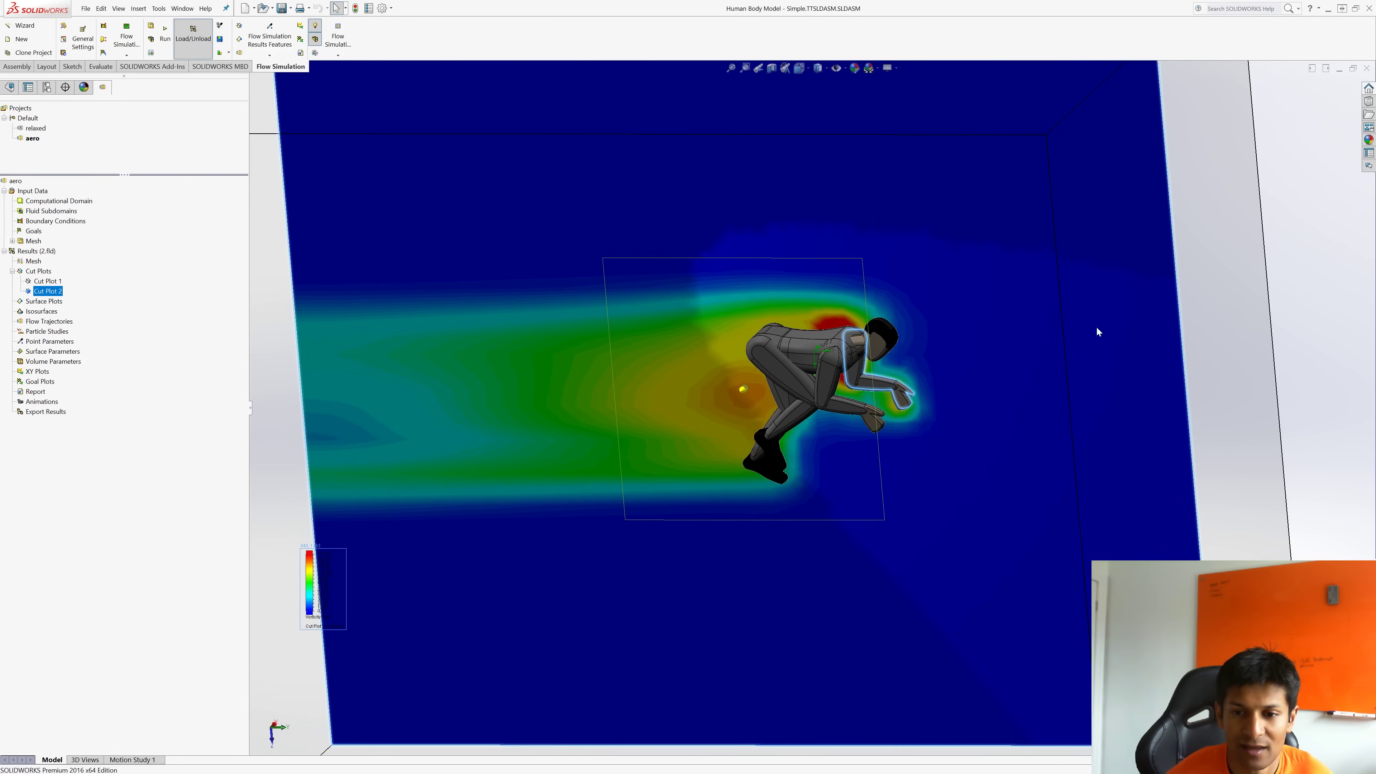
{"action": "middle_click_drag", "start_coordinate": [1097, 329], "coordinate": [912, 304]}
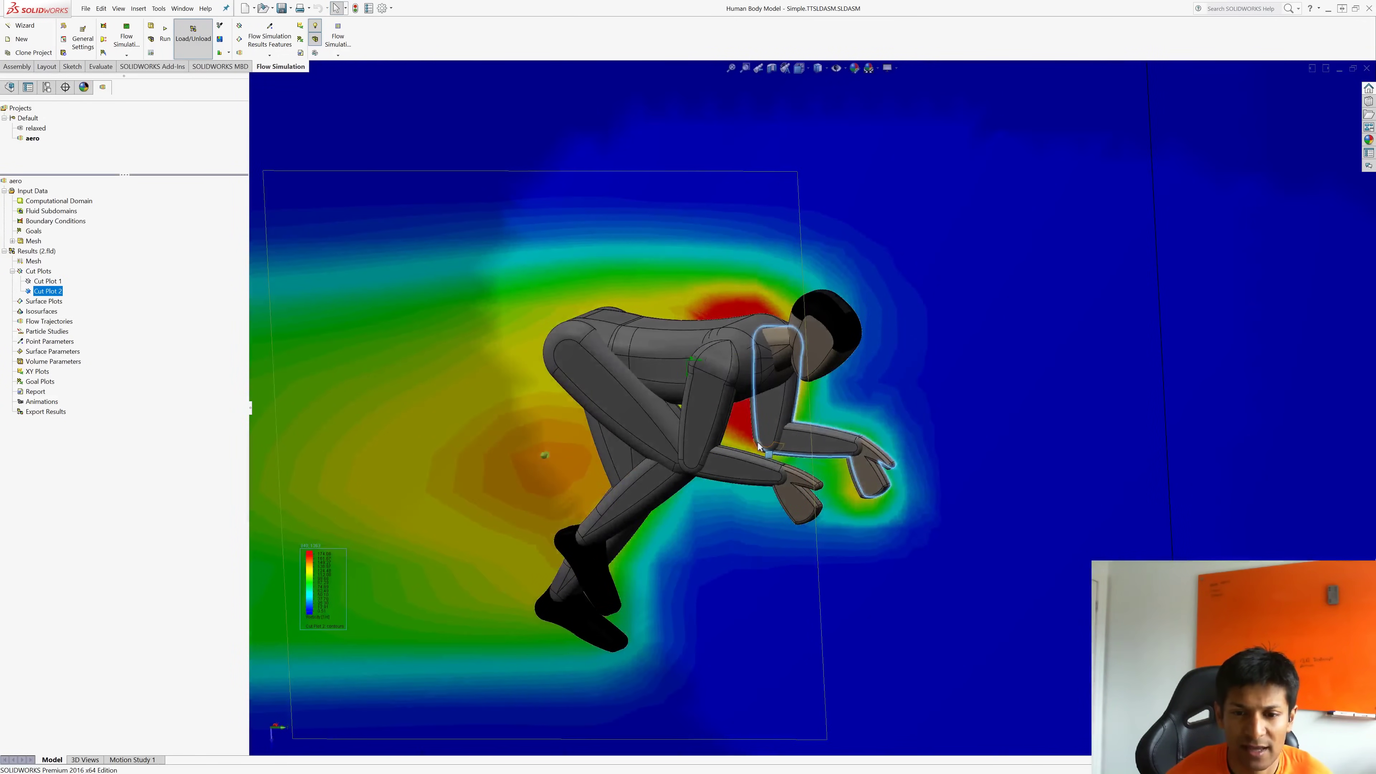
{"action": "middle_click_drag", "start_coordinate": [750, 413], "coordinate": [761, 410]}
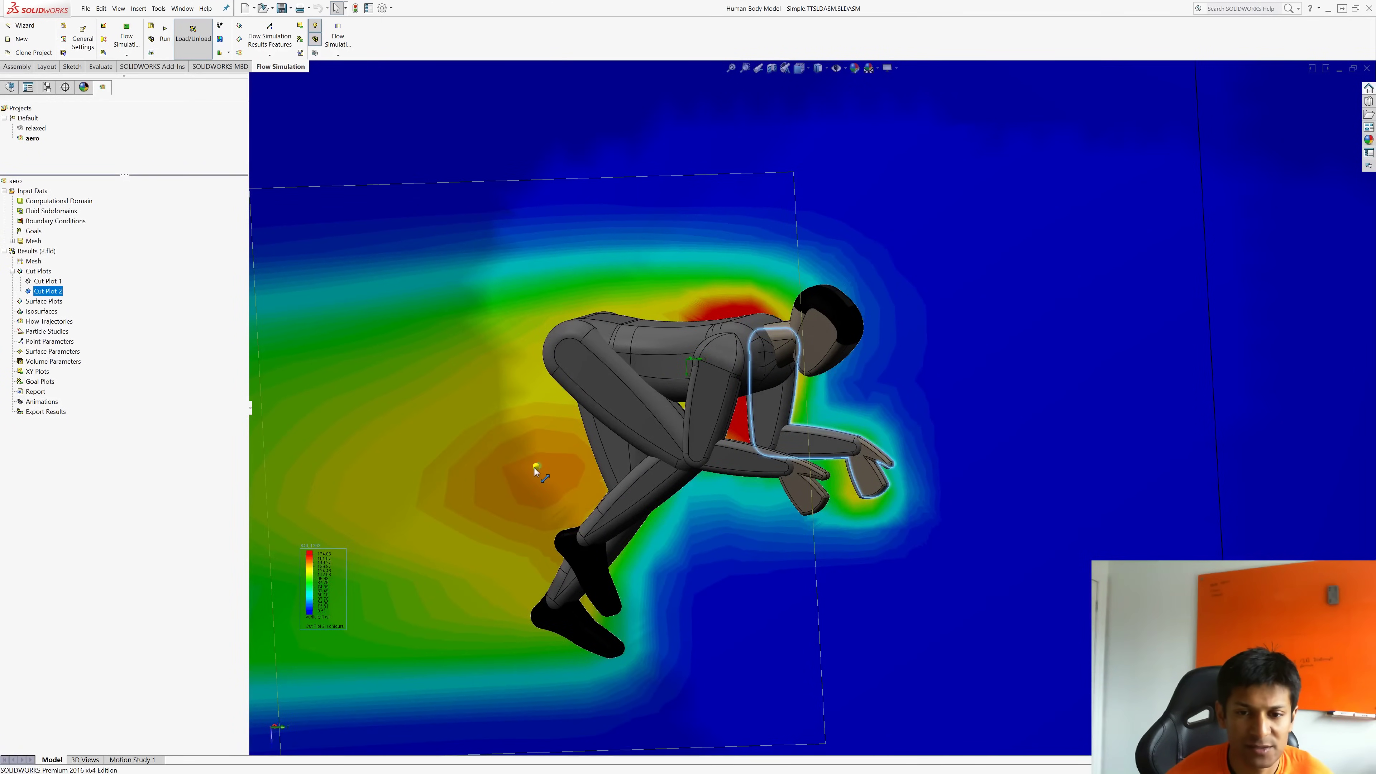
{"action": "left_click_drag", "start_coordinate": [535, 467], "coordinate": [521, 473]}
{"action": "middle_click_drag", "start_coordinate": [424, 324], "coordinate": [483, 329]}
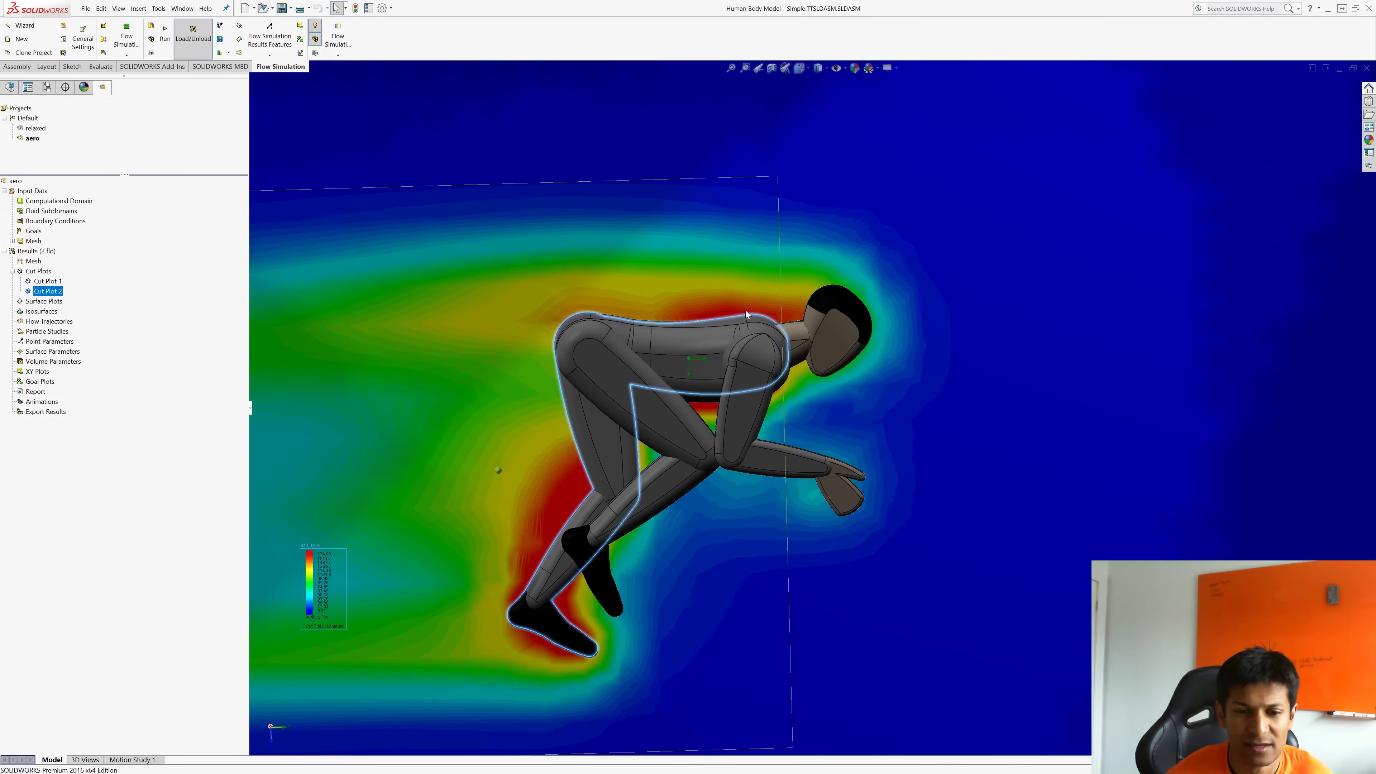
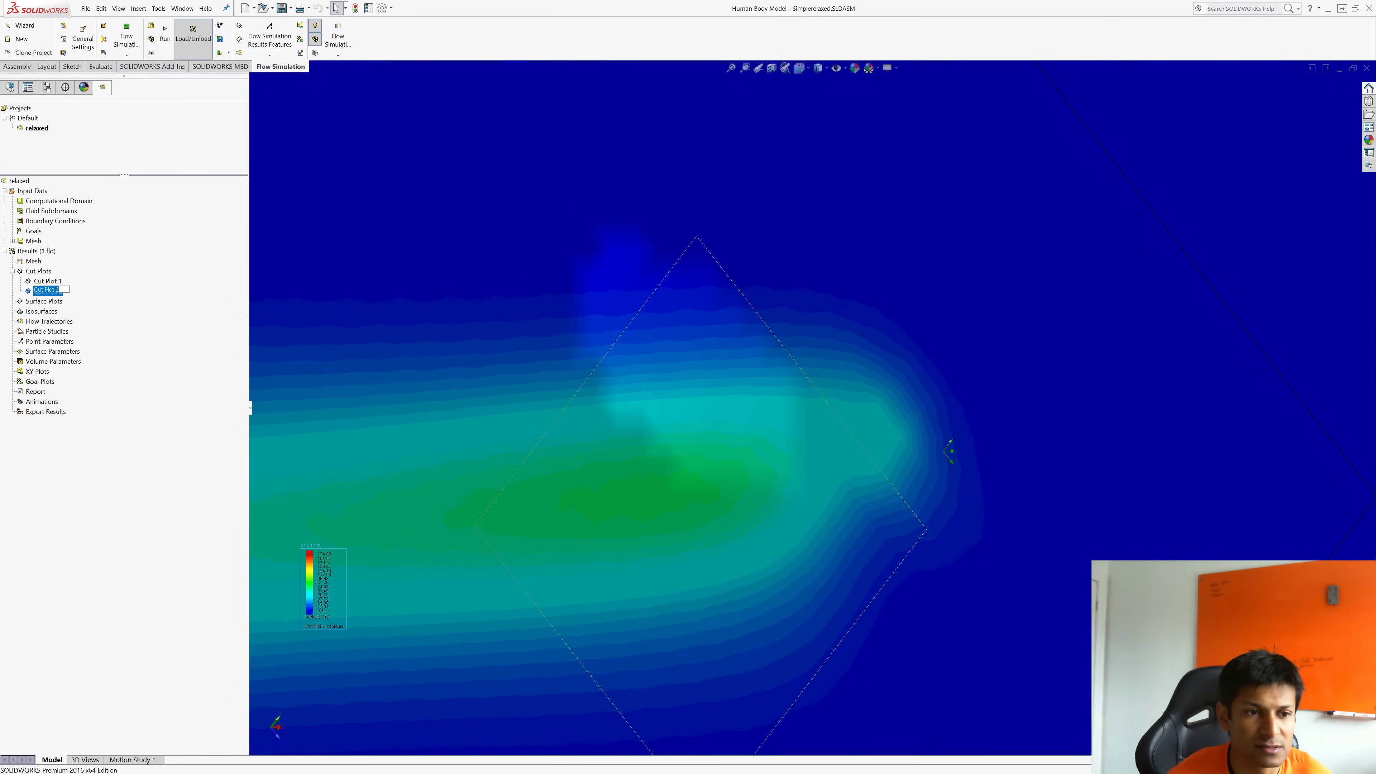
- Set the relaxed model's Cut Plot 2 plane so it cuts the far upper arm, and deselect the plot
{"action": "key", "text": "Return"}
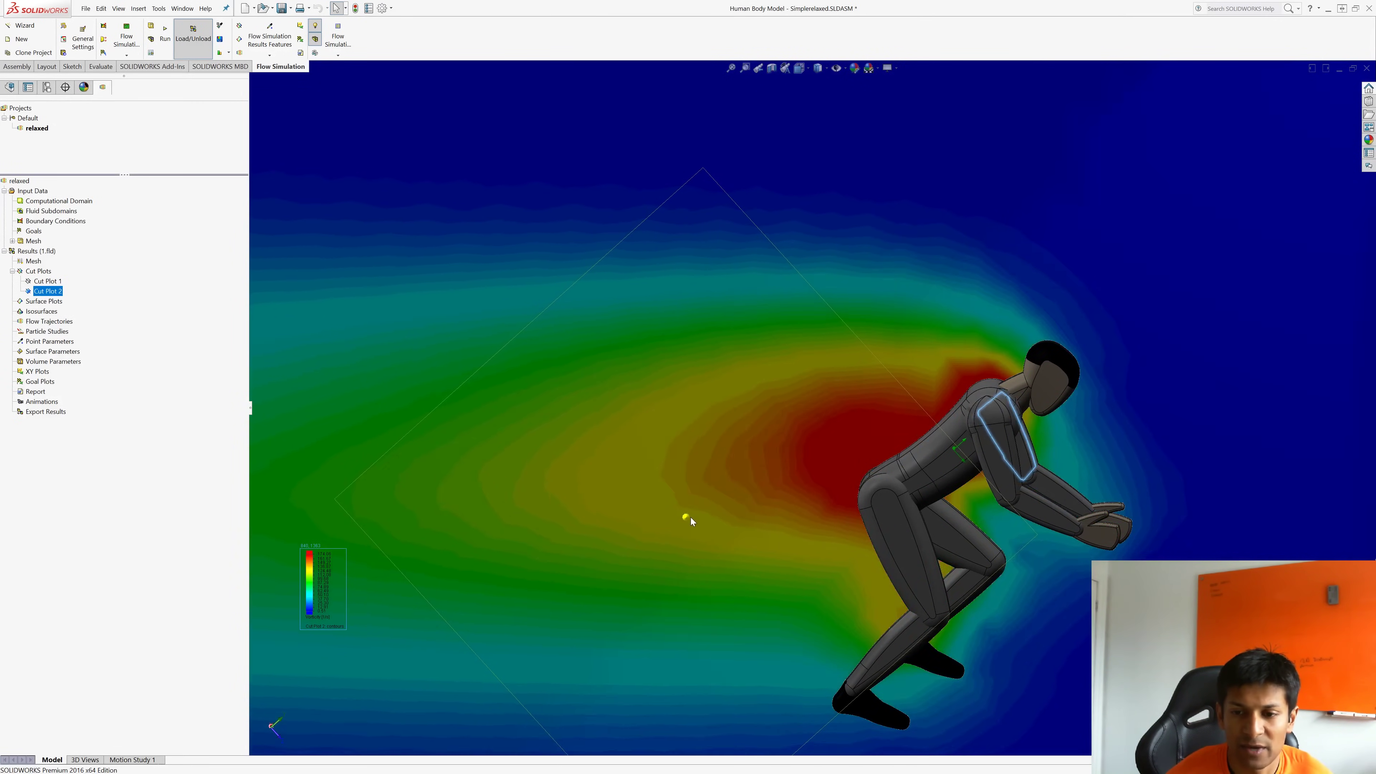
{"action": "left_click", "coordinate": [894, 236]}
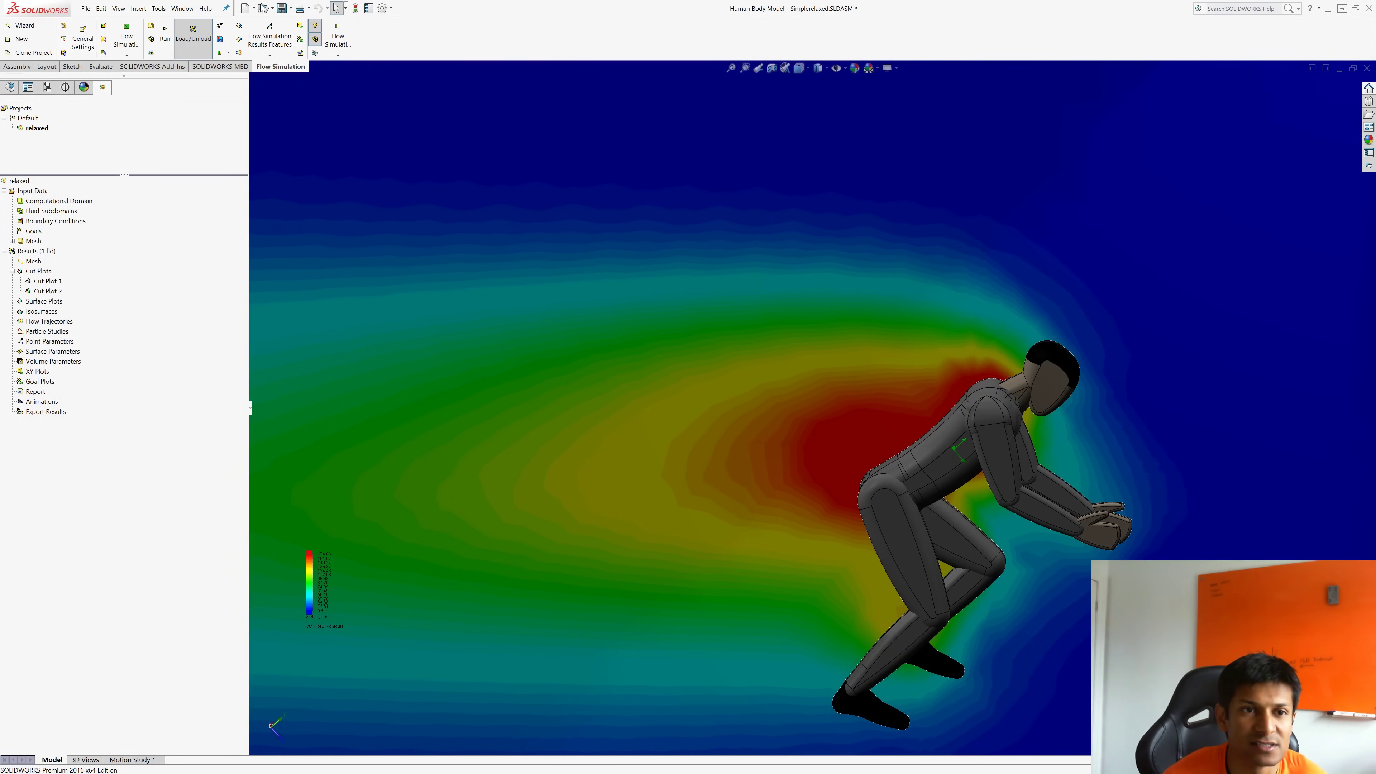
- Switch back to the aero assembly and examine the full wake and the flow close to the body
{"action": "left_click", "coordinate": [182, 8]}
{"action": "left_click", "coordinate": [316, 139]}
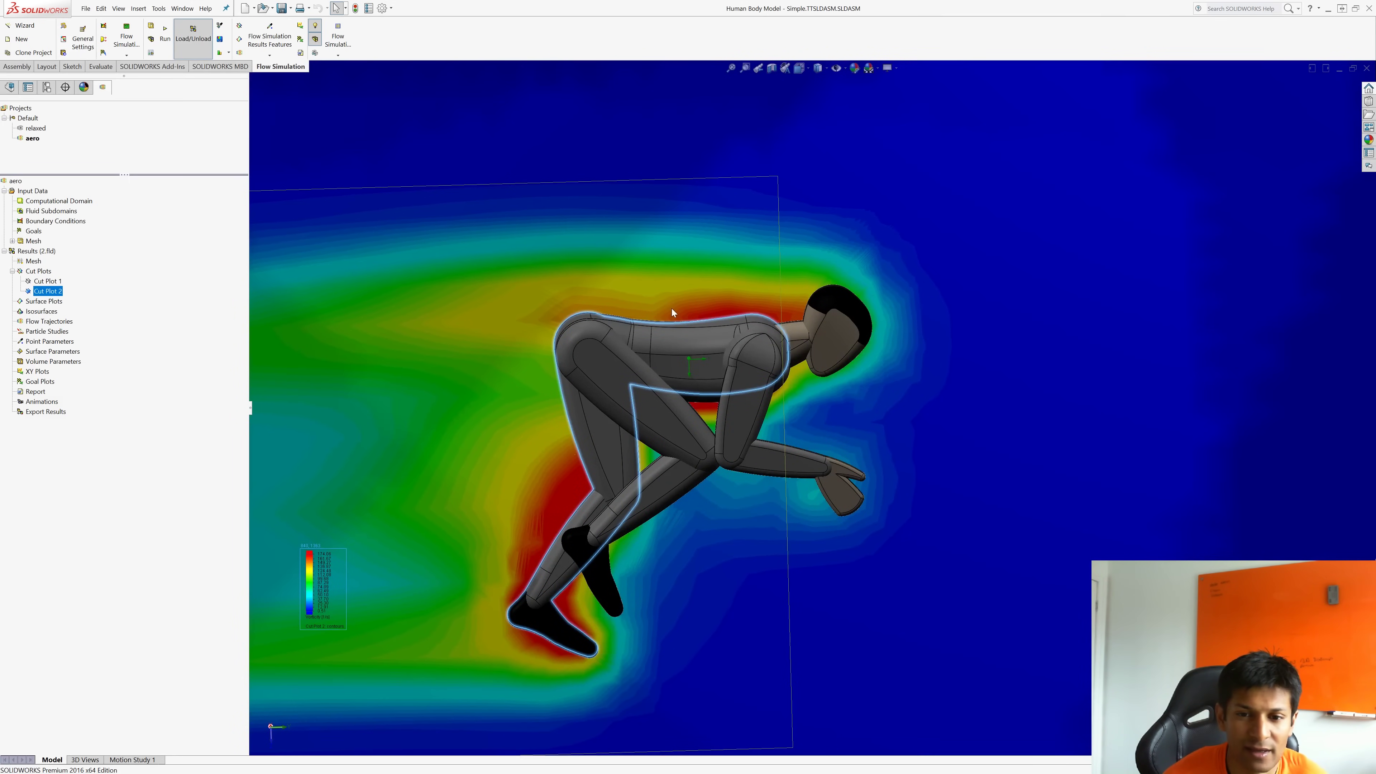
{"action": "scroll", "coordinate": [615, 339], "scroll_direction": "up", "scroll_amount": 8}
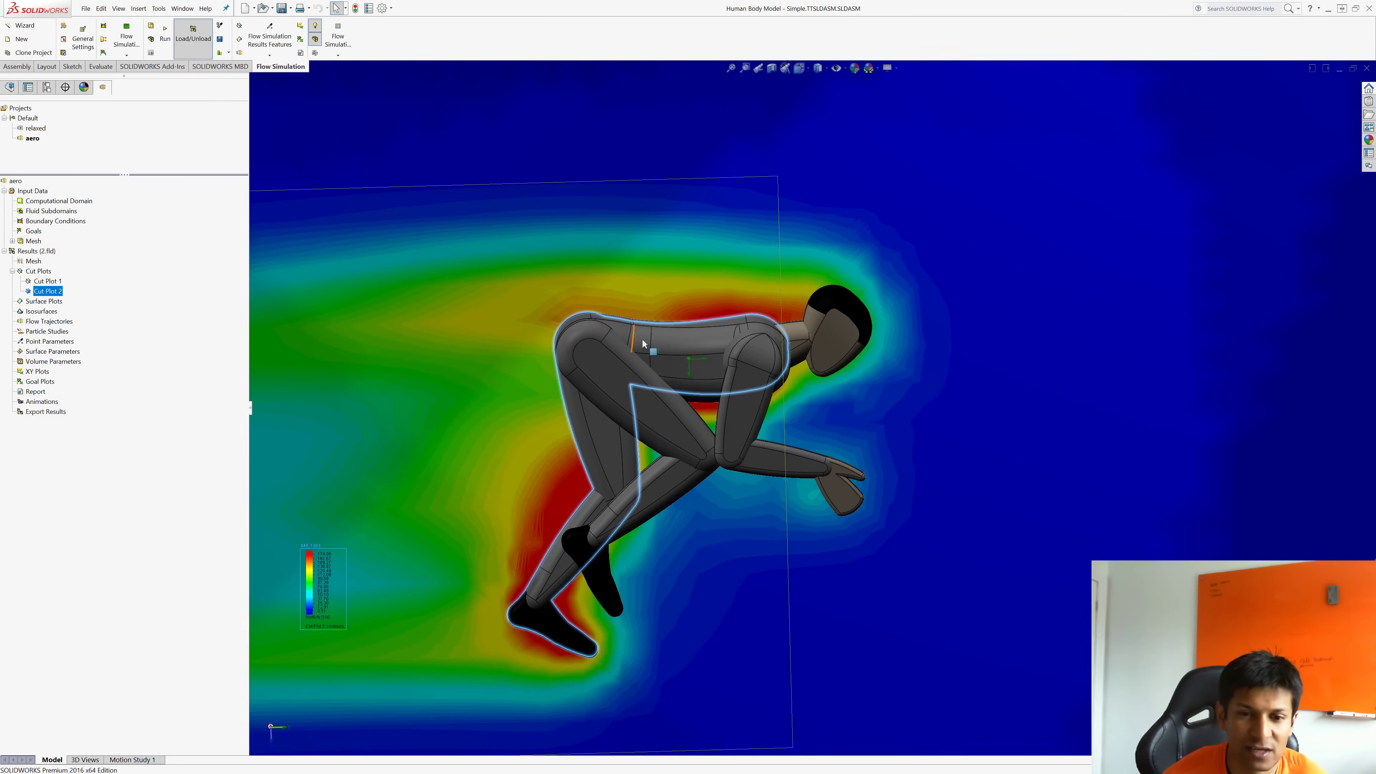
{"action": "scroll", "coordinate": [612, 360], "scroll_direction": "up", "scroll_amount": 1}
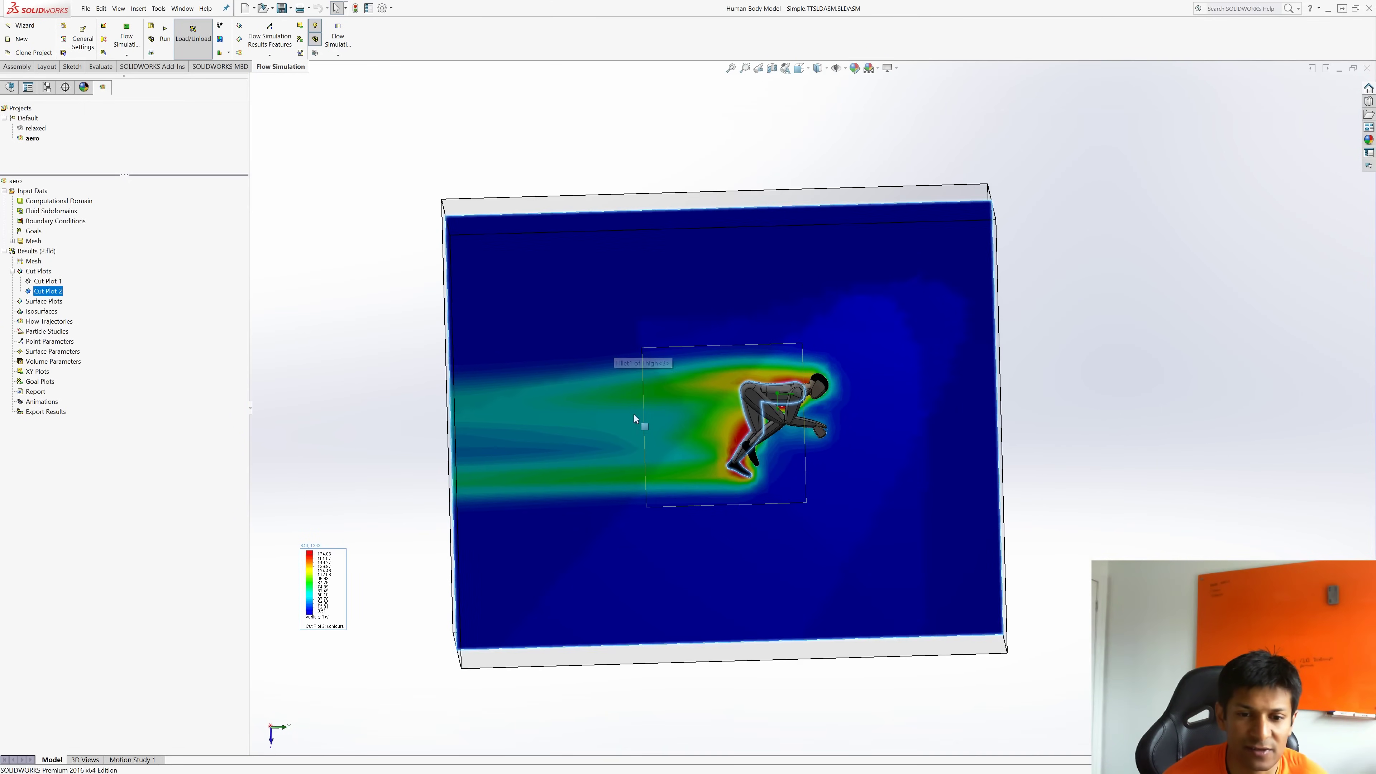
{"action": "scroll", "coordinate": [737, 411], "scroll_direction": "down", "scroll_amount": 3}
{"action": "scroll", "coordinate": [848, 428], "scroll_direction": "down", "scroll_amount": 4}
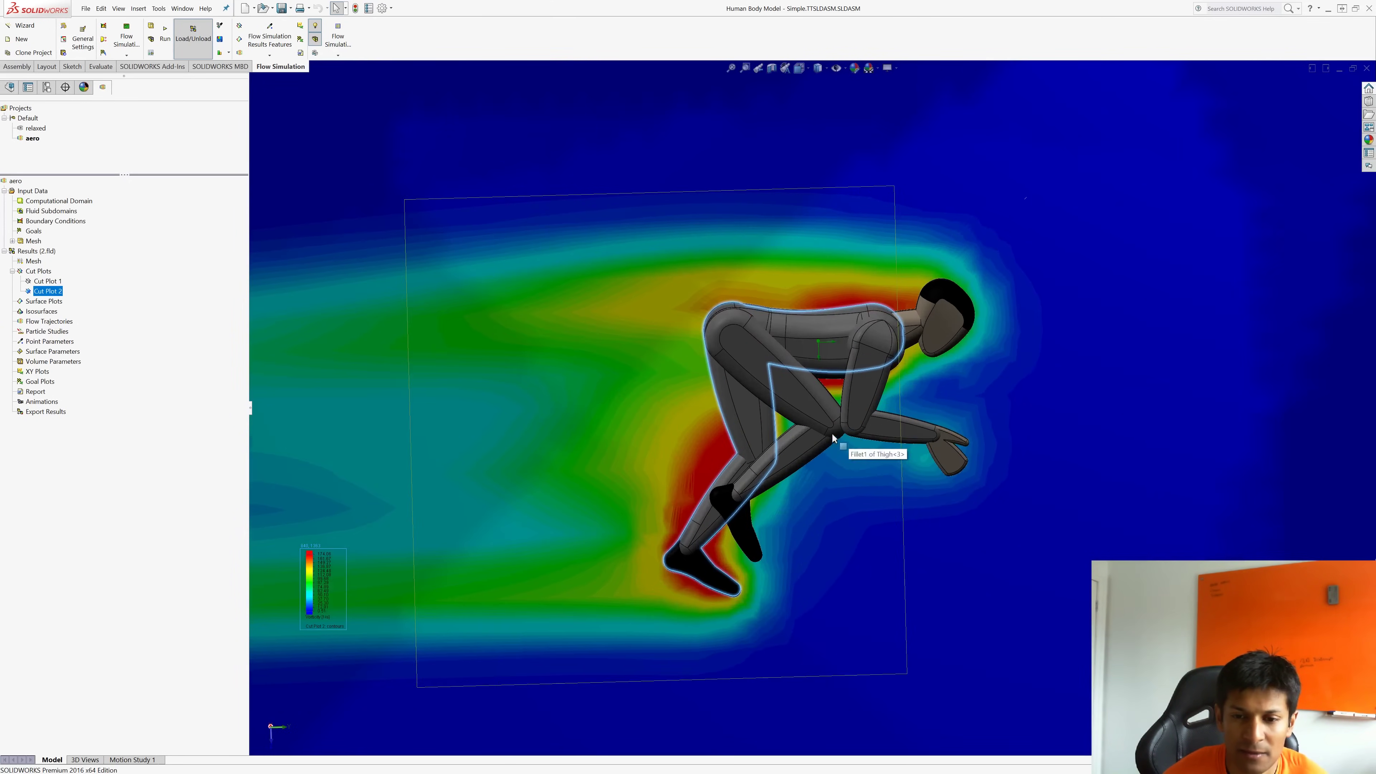
- Move the aero model's Cut Plot 2 plane through the head and on to the near leg
{"action": "middle_click_drag", "start_coordinate": [847, 512], "coordinate": [669, 444]}
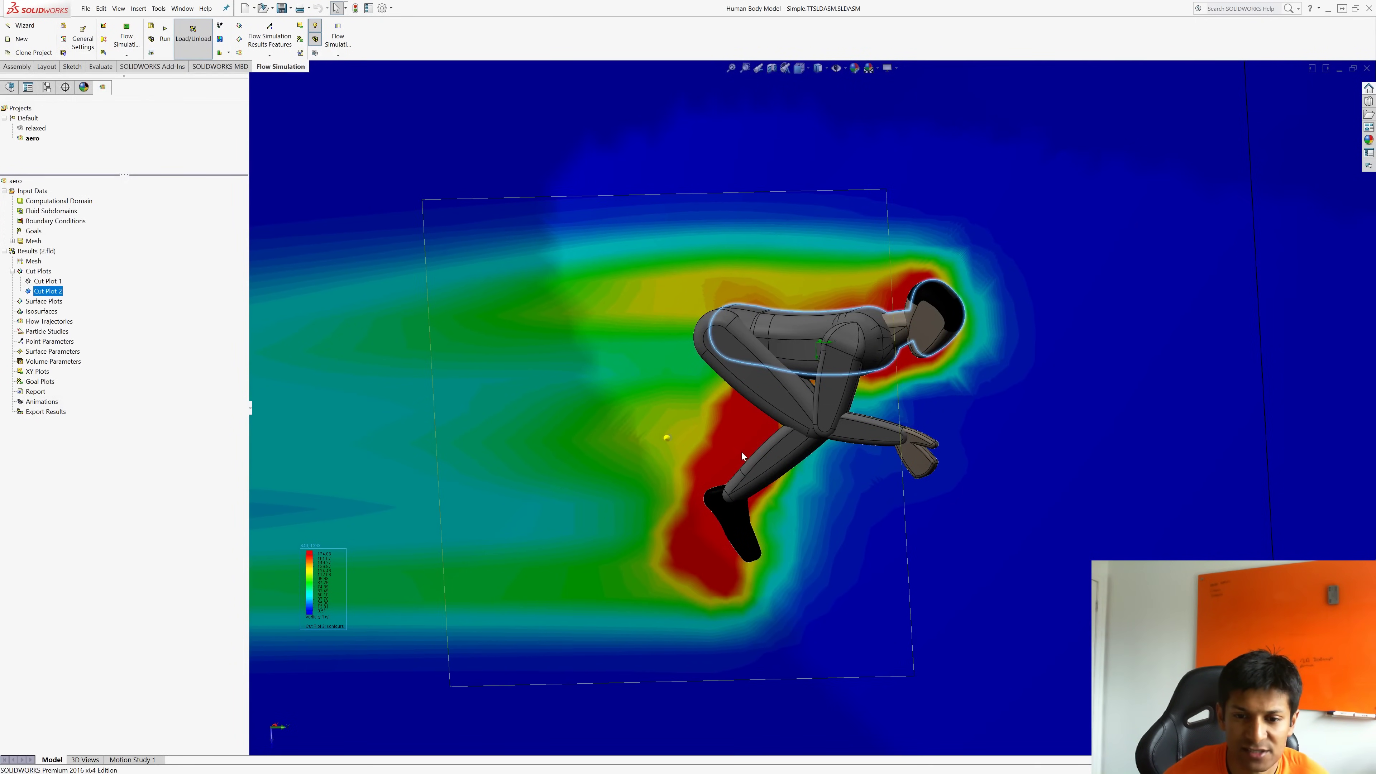
{"action": "mouse_move", "coordinate": [823, 434]}
{"action": "middle_mouse_down"}
{"action": "mouse_move", "coordinate": [976, 433]}
{"action": "mouse_move", "coordinate": [812, 416]}
{"action": "middle_mouse_up"}
{"action": "middle_click_drag", "start_coordinate": [708, 446], "coordinate": [681, 457]}
{"action": "middle_click_drag", "start_coordinate": [938, 287], "coordinate": [907, 305]}
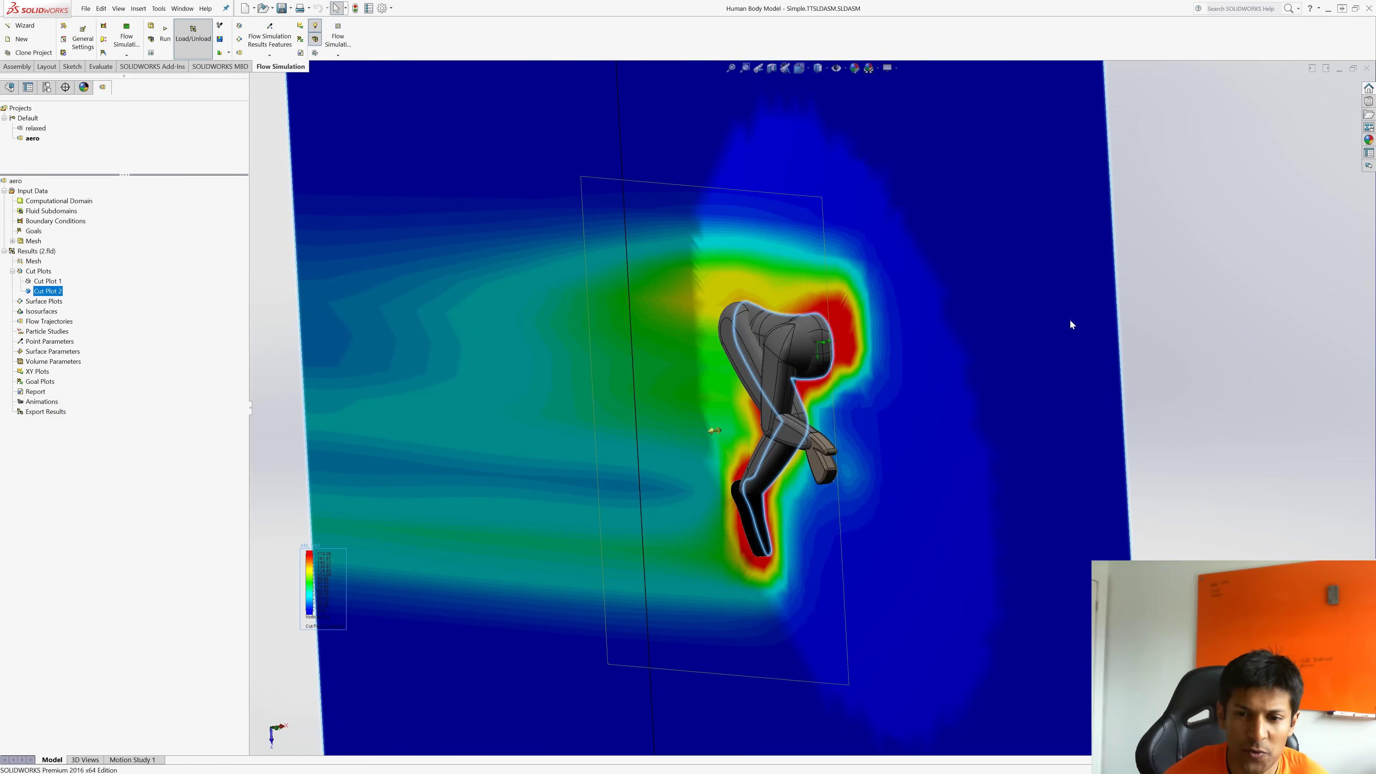
- Deselect the cut plot and inspect its location and the flow past the head, shoulders and legs from the front and side
{"action": "middle_click_drag", "start_coordinate": [1024, 329], "coordinate": [993, 344]}
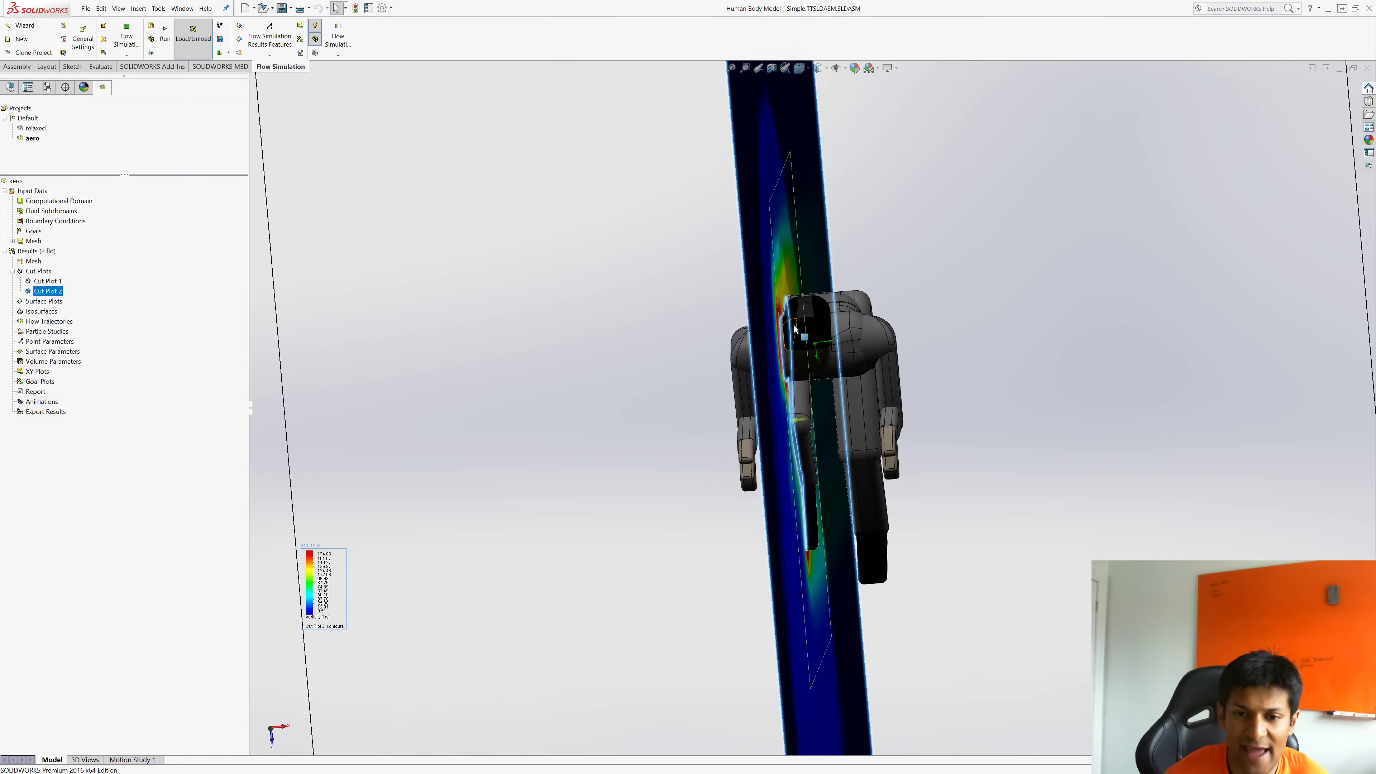
{"action": "middle_click_drag", "start_coordinate": [812, 344], "coordinate": [922, 315]}
{"action": "left_click", "coordinate": [922, 315]}
{"action": "middle_click_drag", "start_coordinate": [838, 248], "coordinate": [841, 253]}
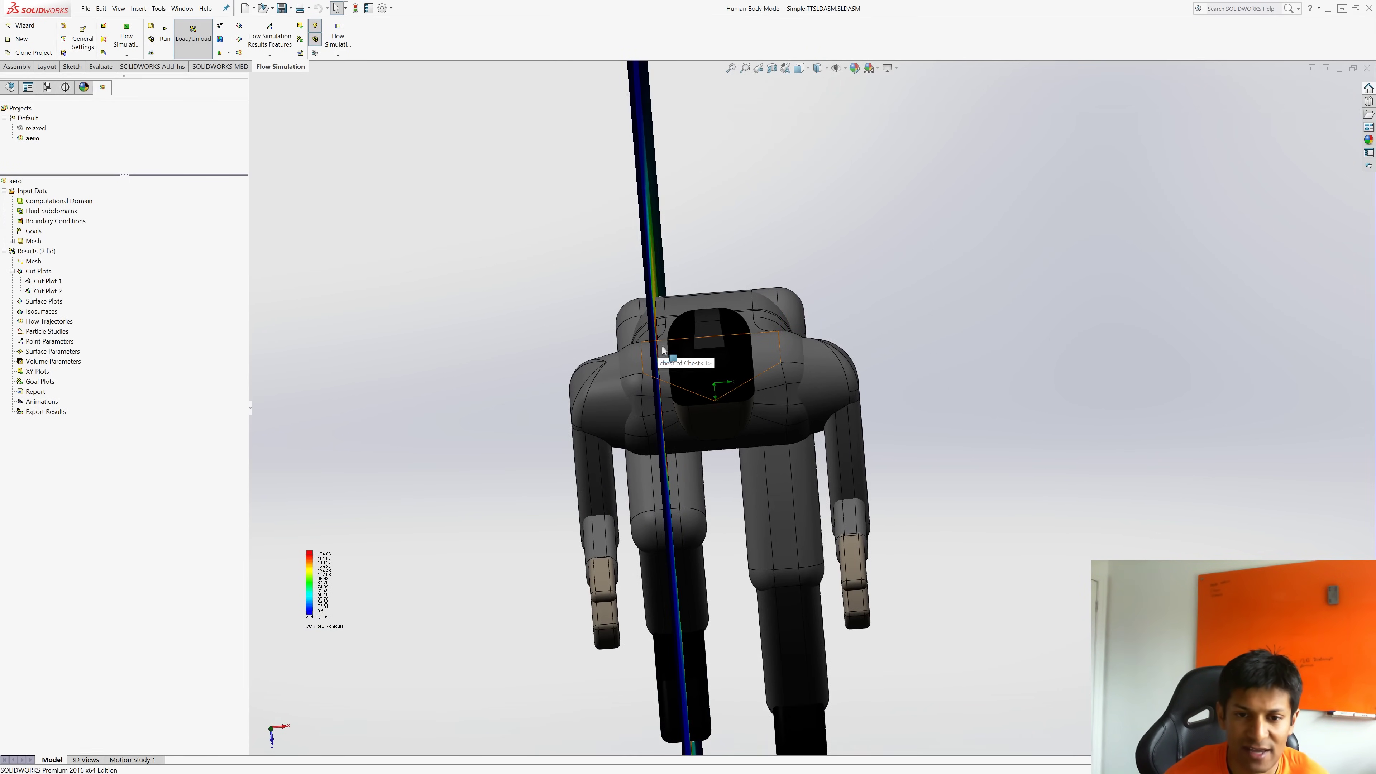
{"action": "middle_click_drag", "start_coordinate": [1035, 317], "coordinate": [673, 348]}
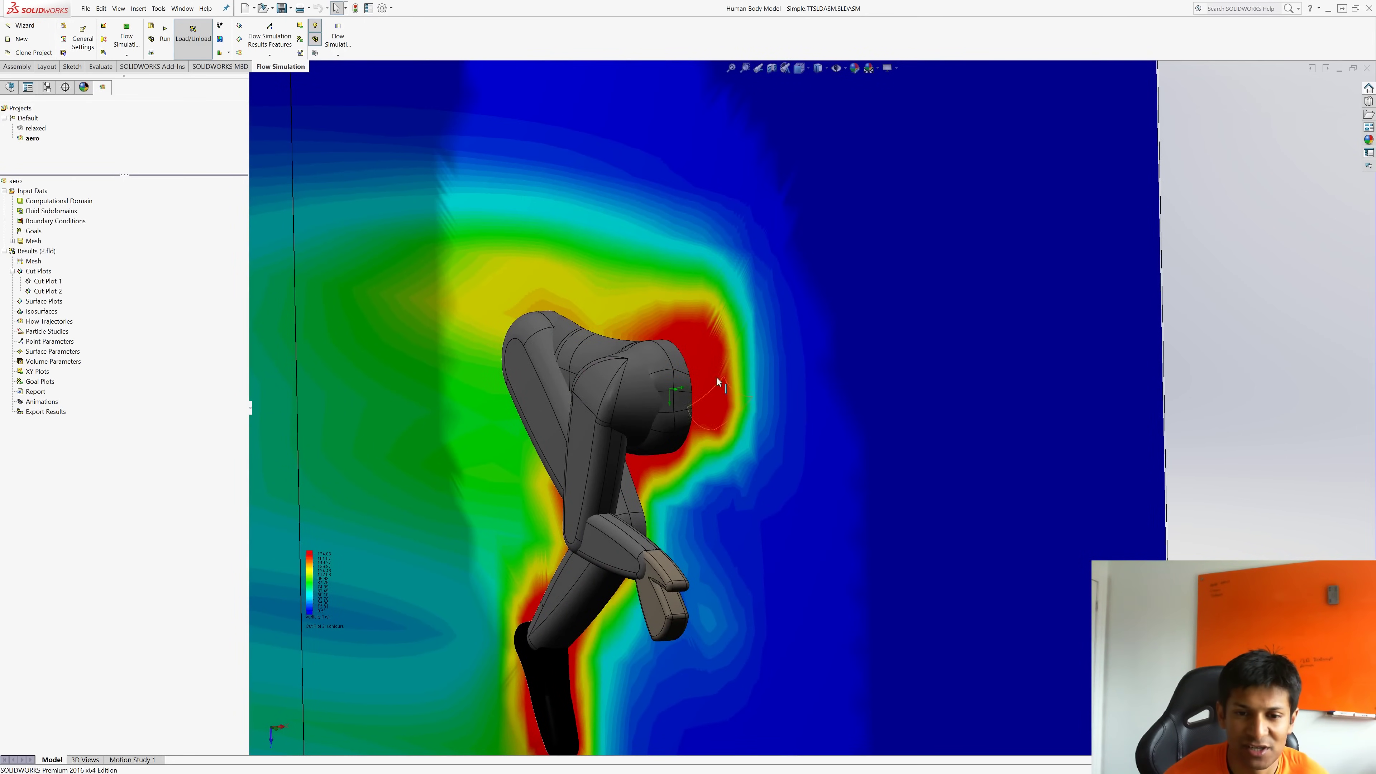
{"action": "key", "text": "ctrl+1"}
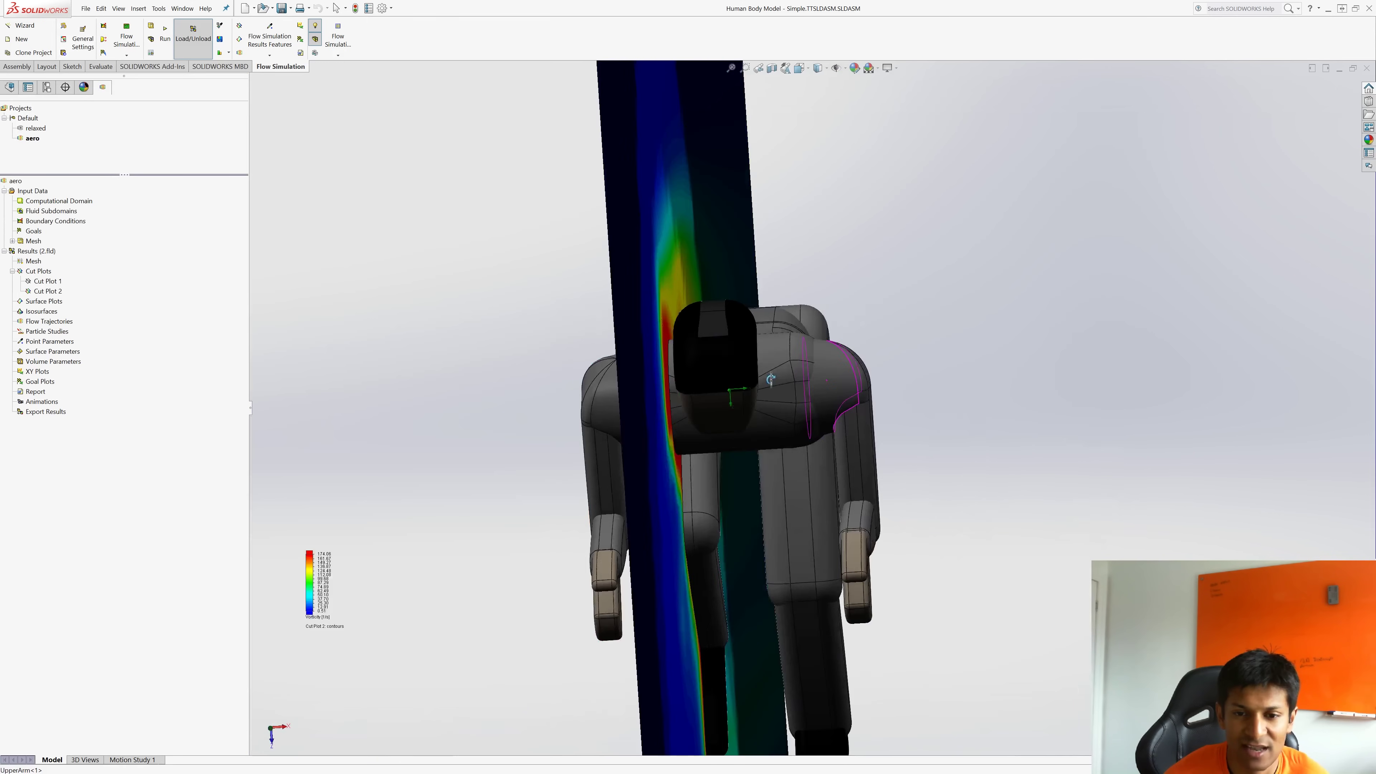
{"action": "middle_click_drag", "start_coordinate": [711, 365], "coordinate": [1081, 309]}
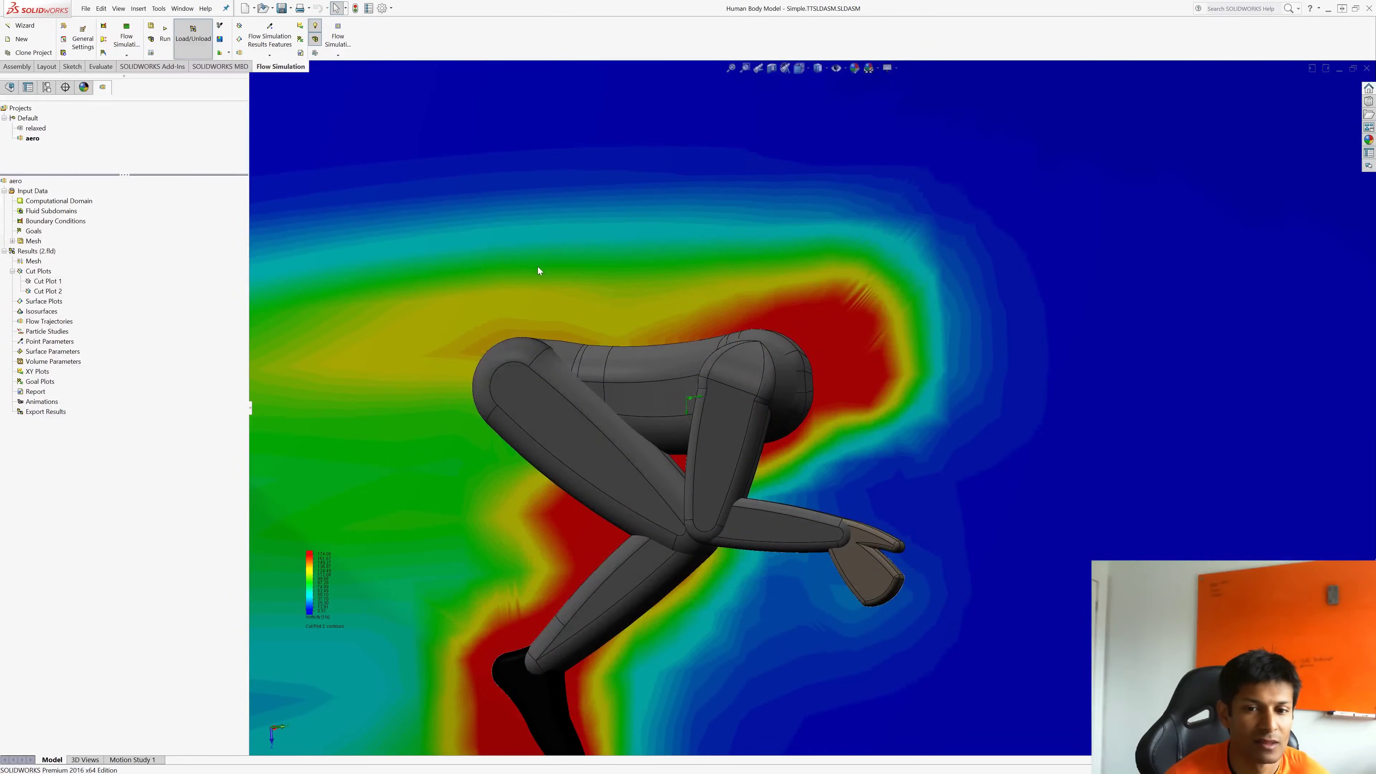
{"action": "scroll", "coordinate": [596, 314], "scroll_direction": "down", "scroll_amount": 5}
{"action": "middle_click_drag", "start_coordinate": [656, 364], "coordinate": [662, 346]}
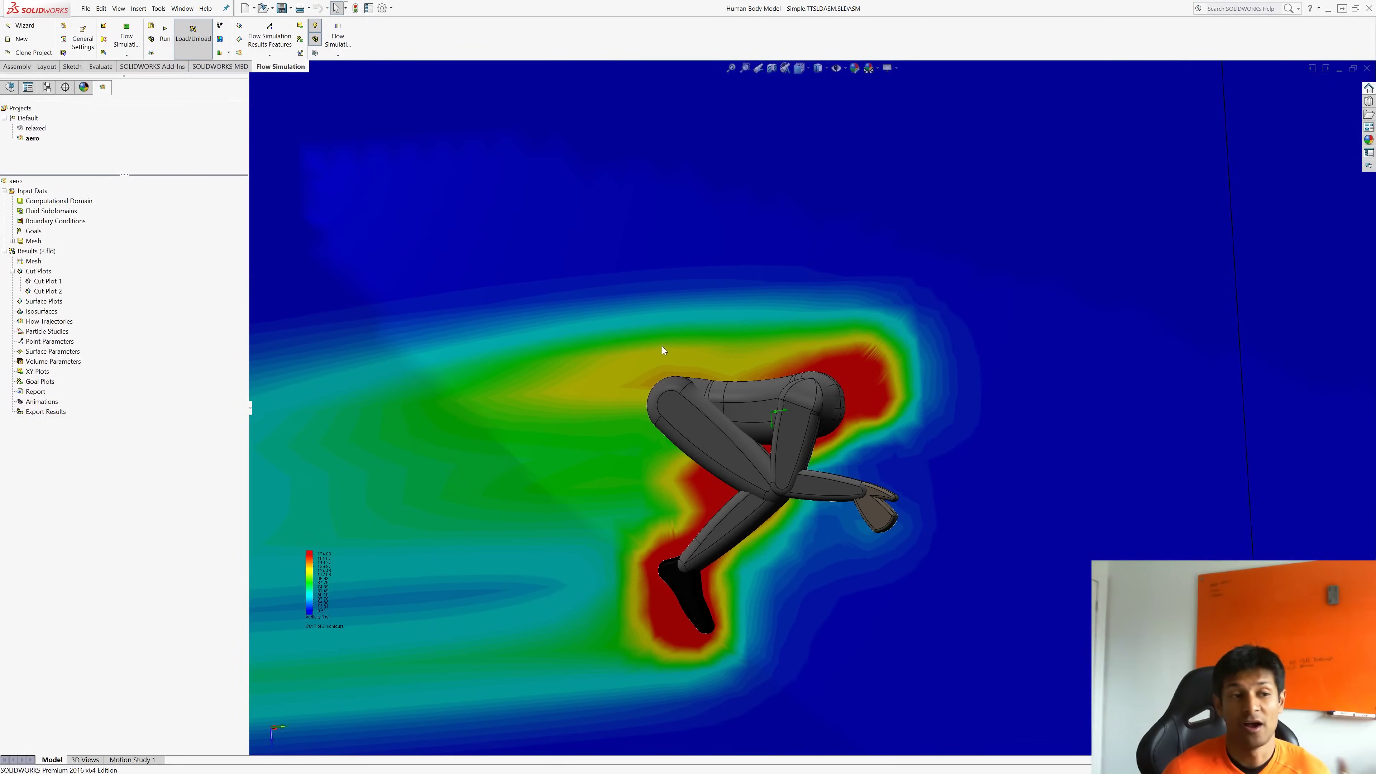
- Switch to the Human Body Model - Simplerelaxed.SLDASM assembly and examine the wake behind the relaxed body
{"action": "left_click", "coordinate": [182, 8]}
{"action": "left_click", "coordinate": [260, 151]}
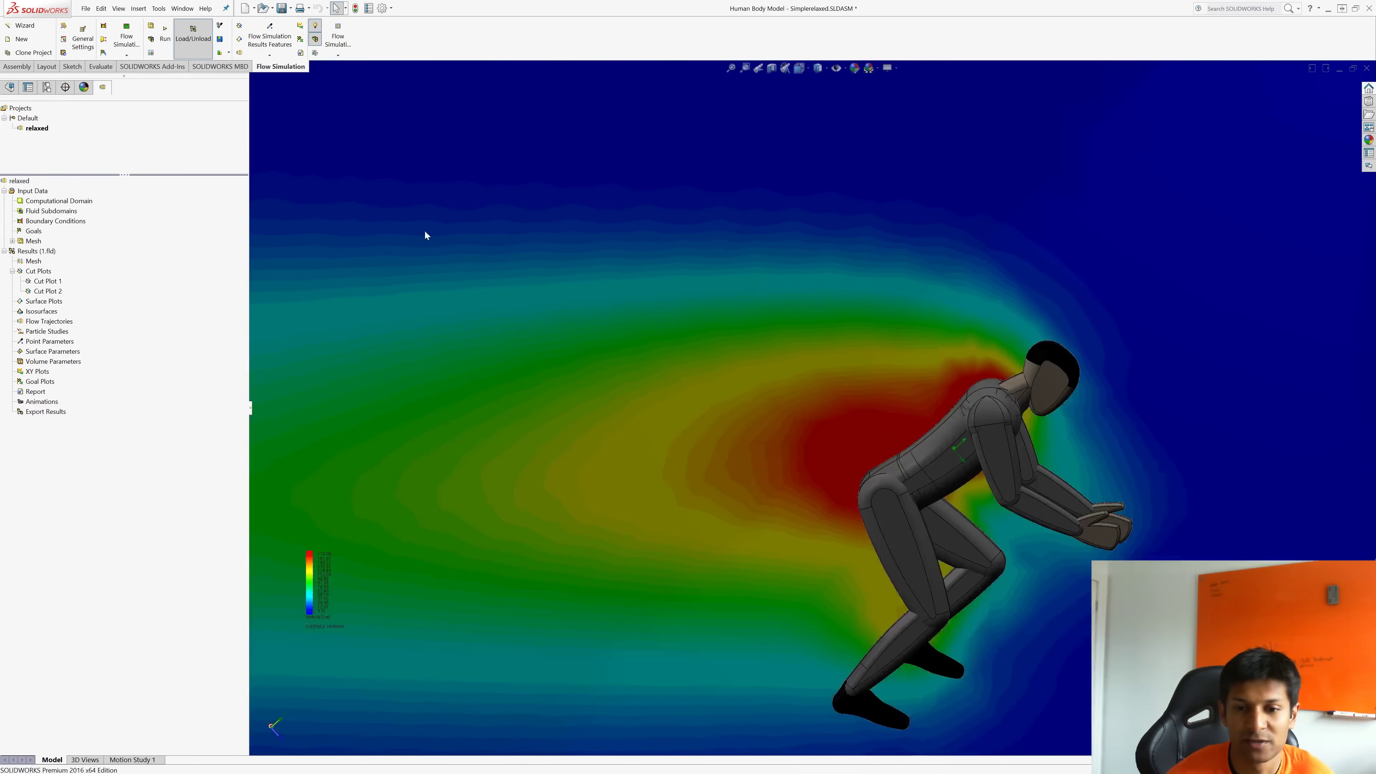
{"action": "mouse_move", "coordinate": [755, 328]}
{"action": "middle_mouse_down"}
{"action": "mouse_move", "coordinate": [810, 320]}
{"action": "mouse_move", "coordinate": [770, 328]}
{"action": "middle_mouse_up"}
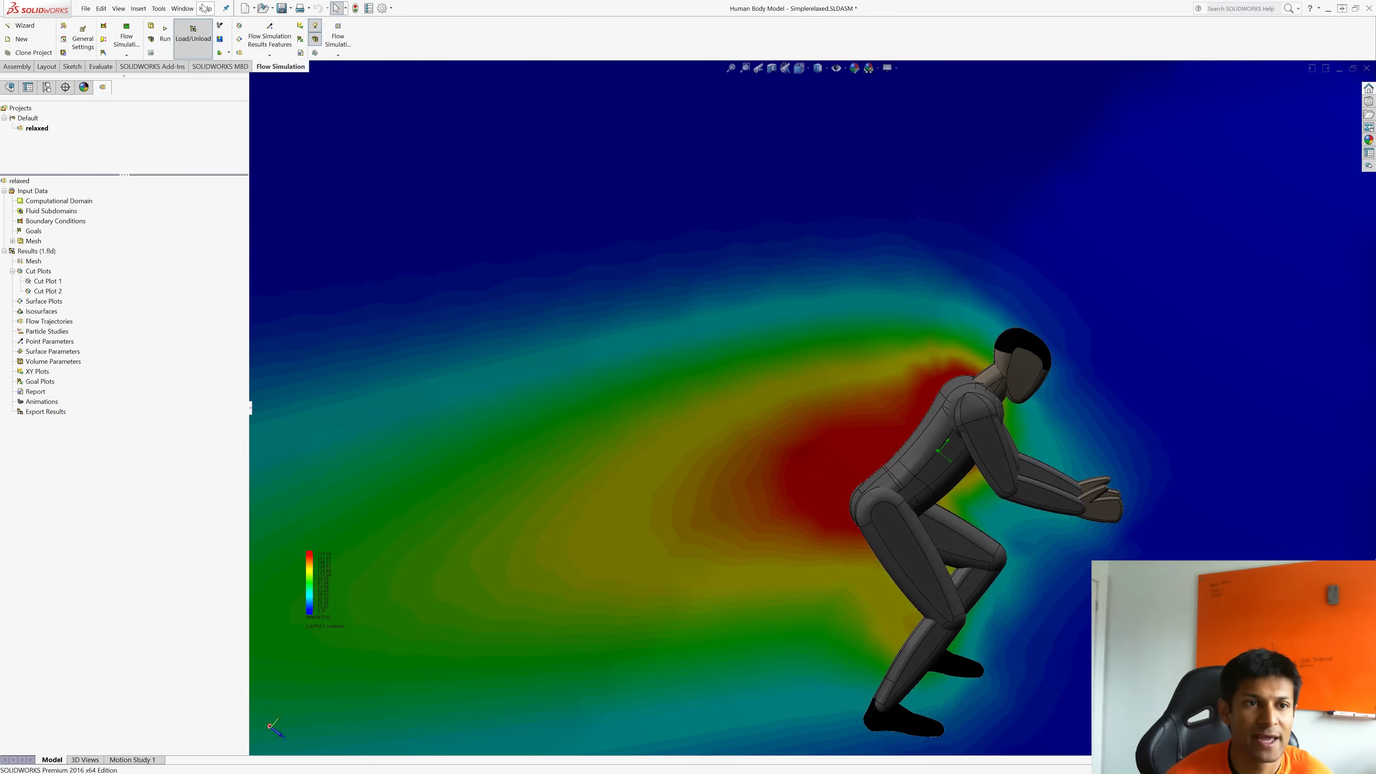
- Return to the aero assembly and reselect Cut Plot 2 to review the flow around the near leg
{"action": "left_click", "coordinate": [182, 8]}
{"action": "left_click", "coordinate": [236, 140]}
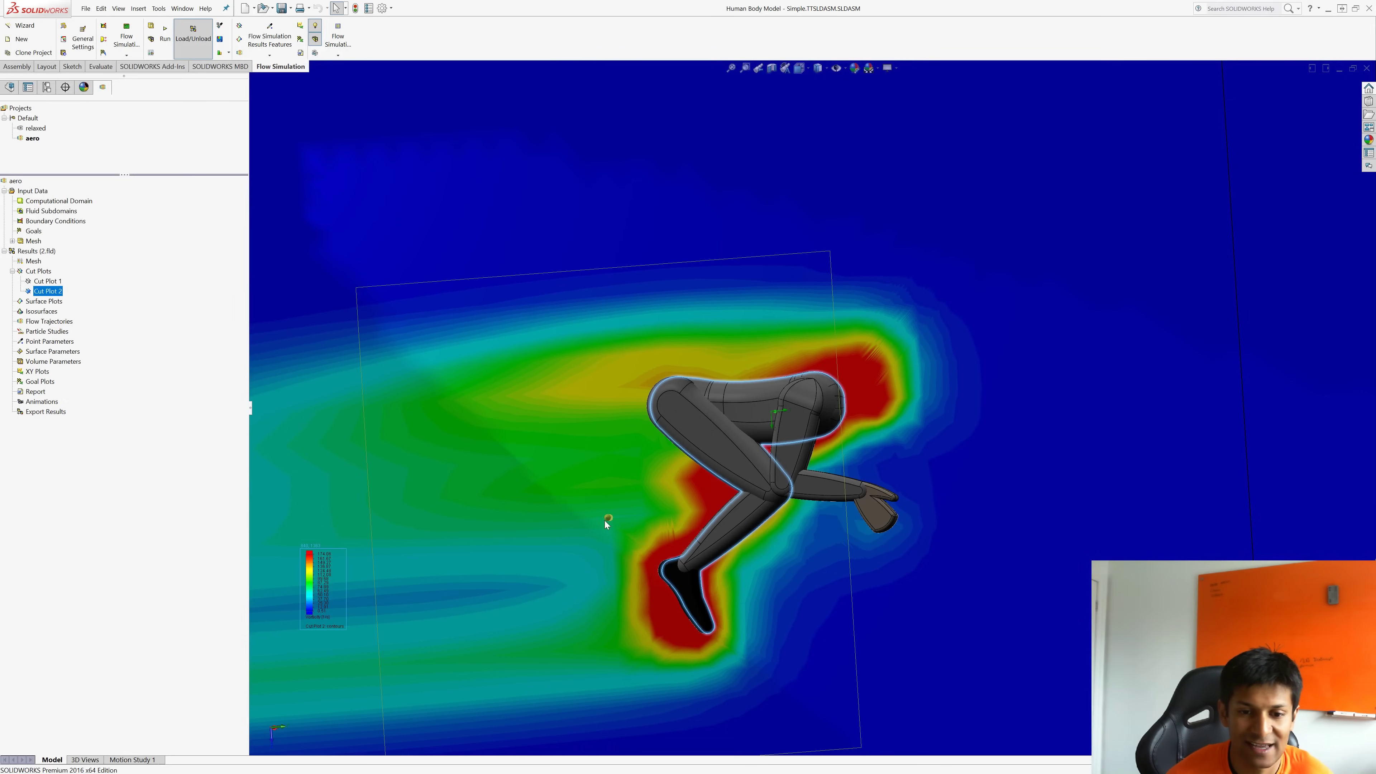
{"action": "middle_click_drag", "start_coordinate": [607, 518], "coordinate": [625, 509]}
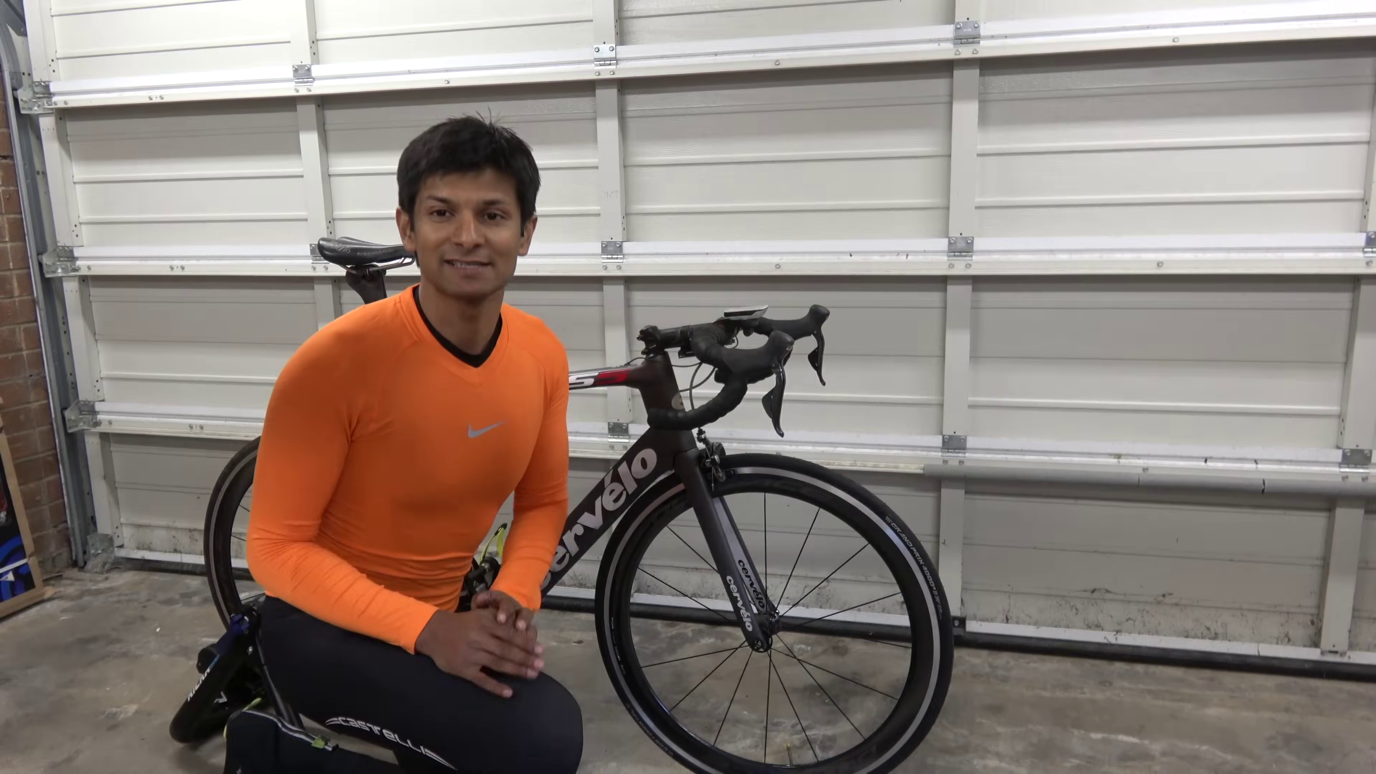